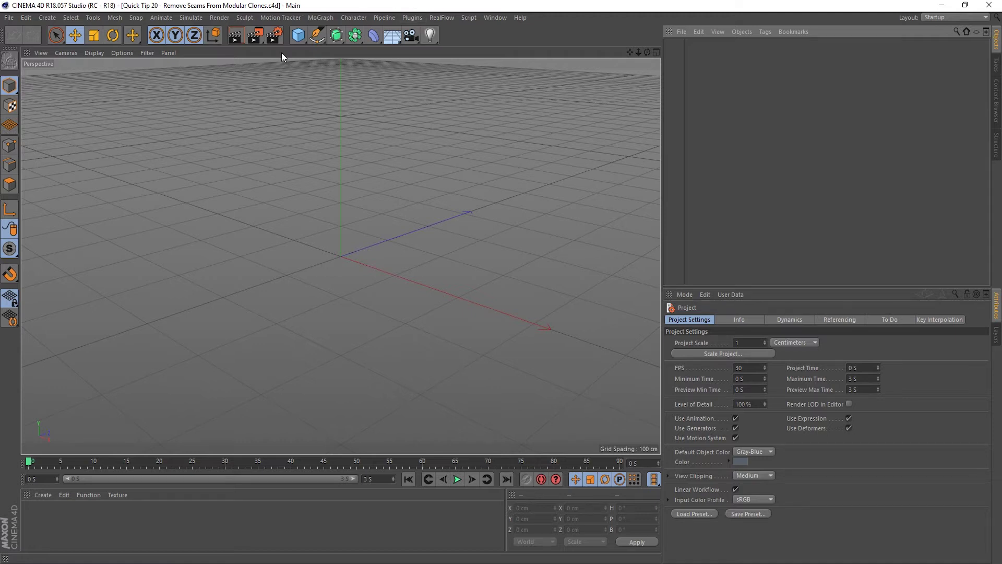
Step: Add a Cylinder and set the viewport display to Gouraud Shading (Lines)
left_click(298, 35)
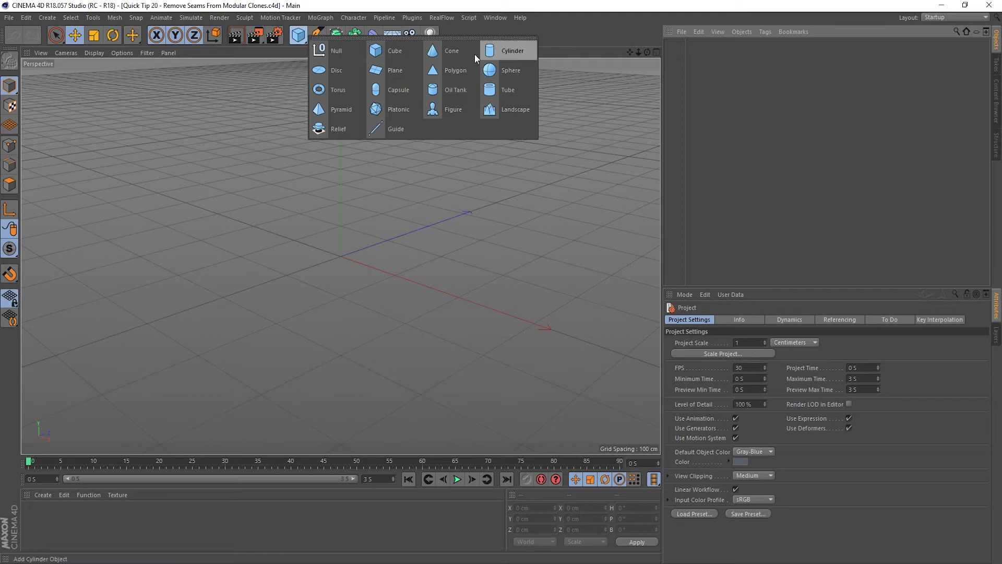
left_click(492, 48)
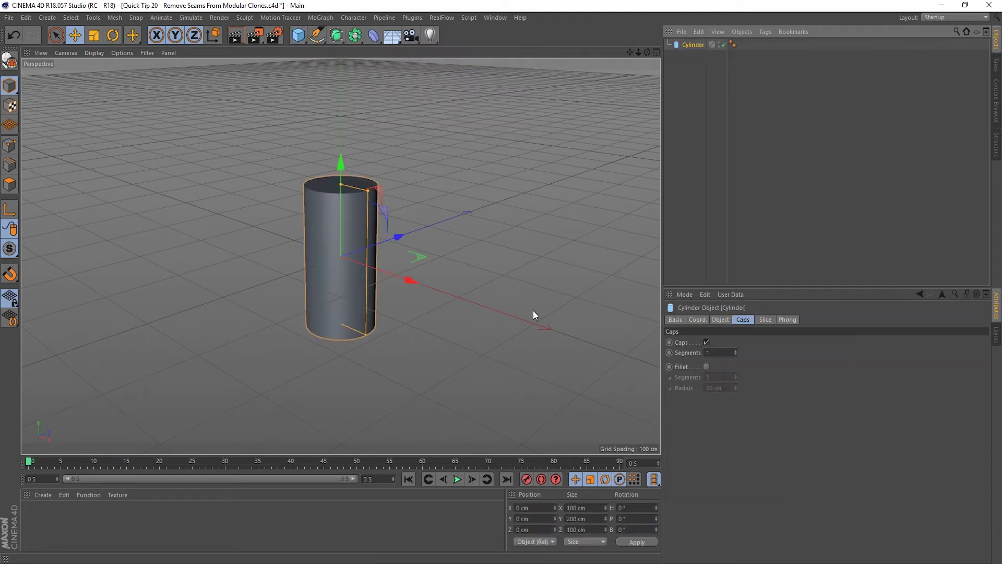
left_click(96, 53)
left_click(119, 80)
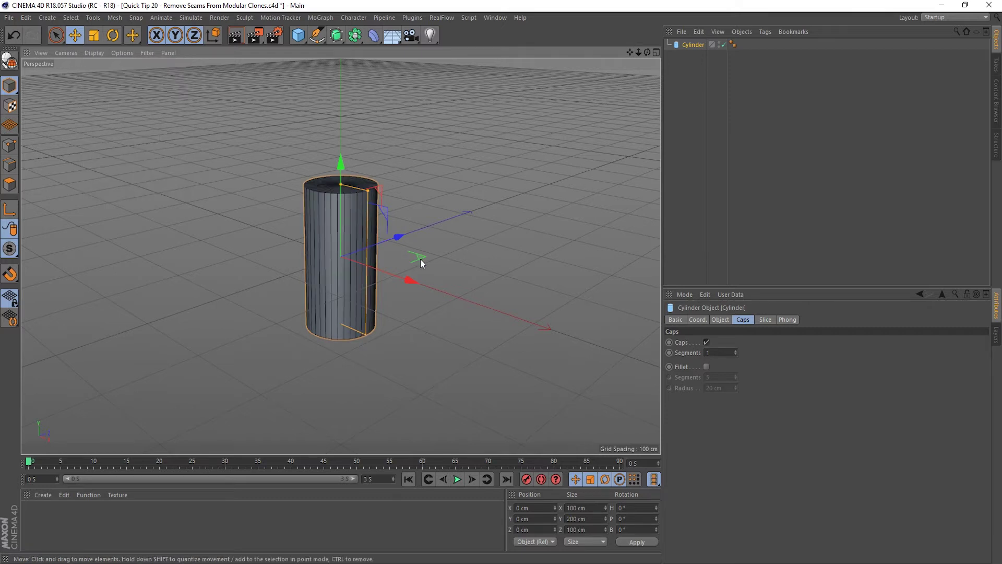
left_click_drag(418, 286, 355, 230, "alt")
scroll(354, 234, "down", 3)
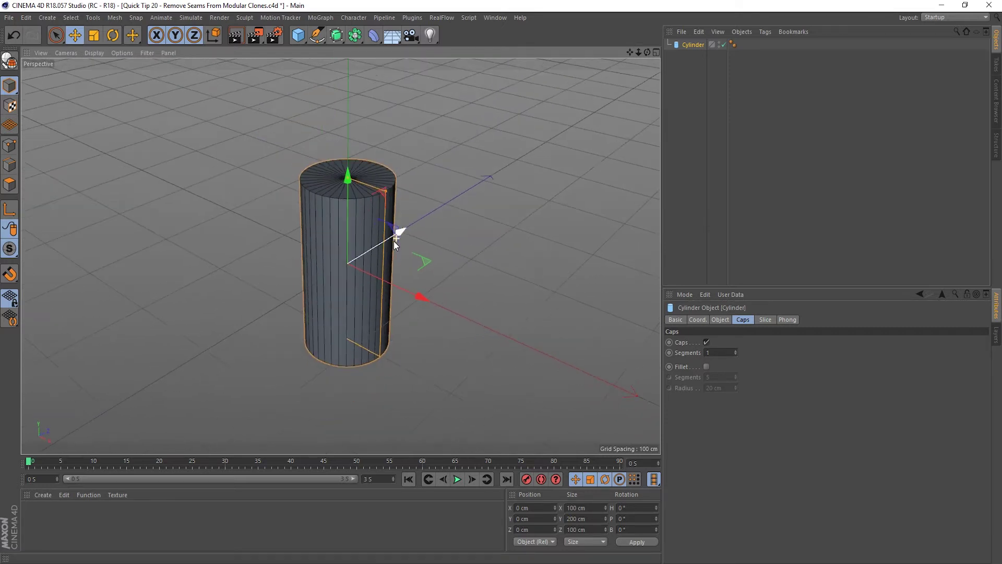
Step: Untick Caps so the cylinder is open-ended
left_click(706, 342)
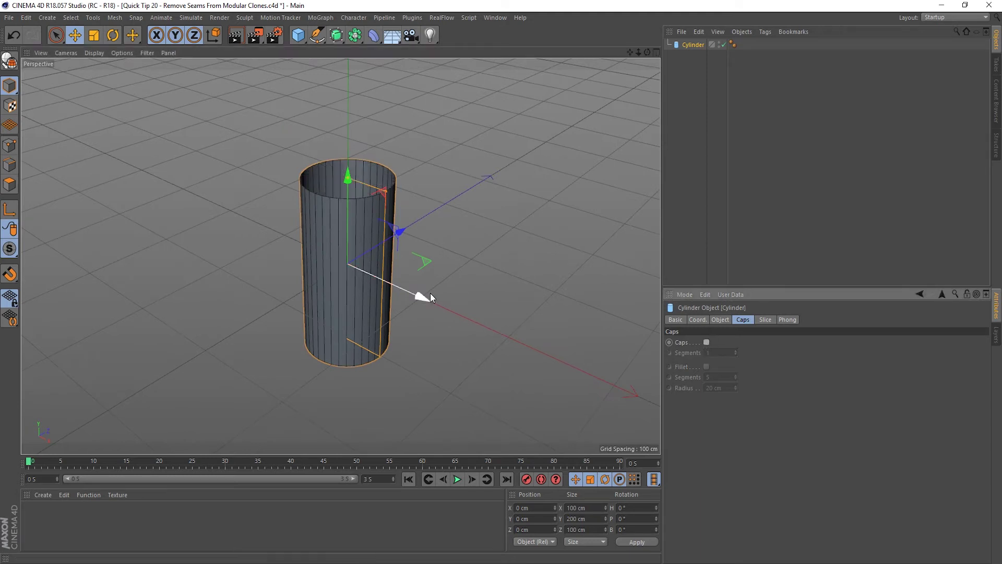
left_click(719, 319)
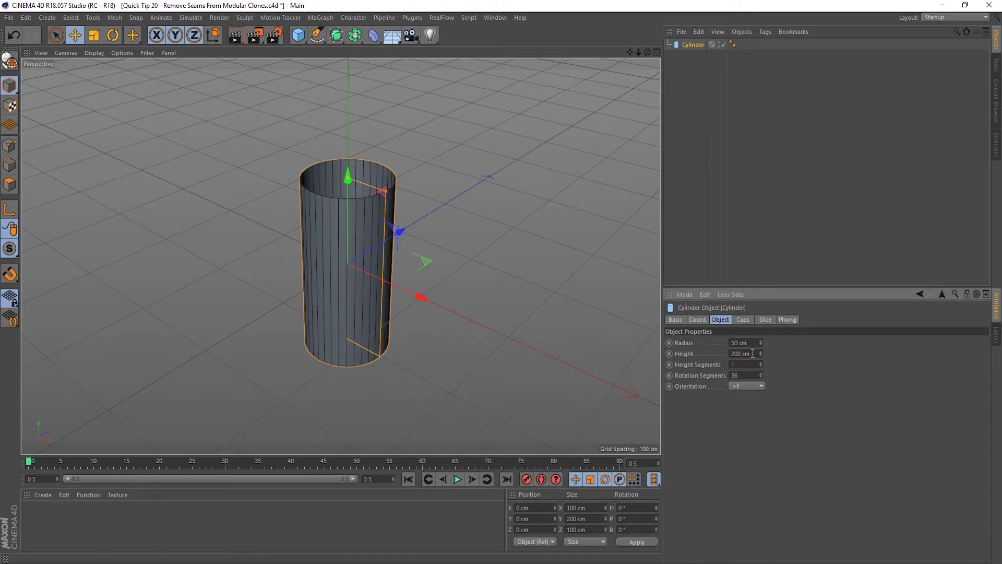
scroll(381, 282, "down", 2)
scroll(339, 306, "up", 3)
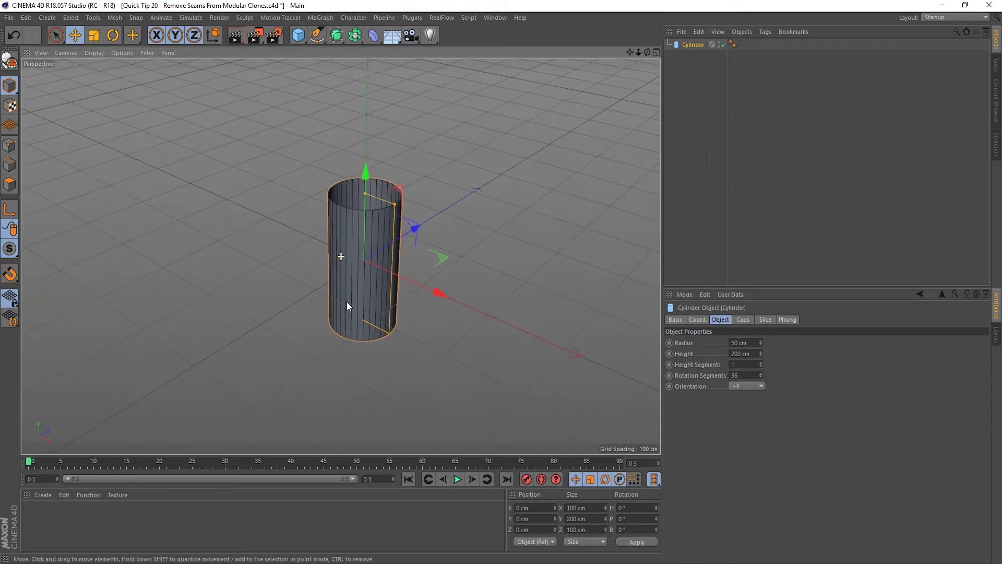
left_click(702, 320)
left_click(723, 321)
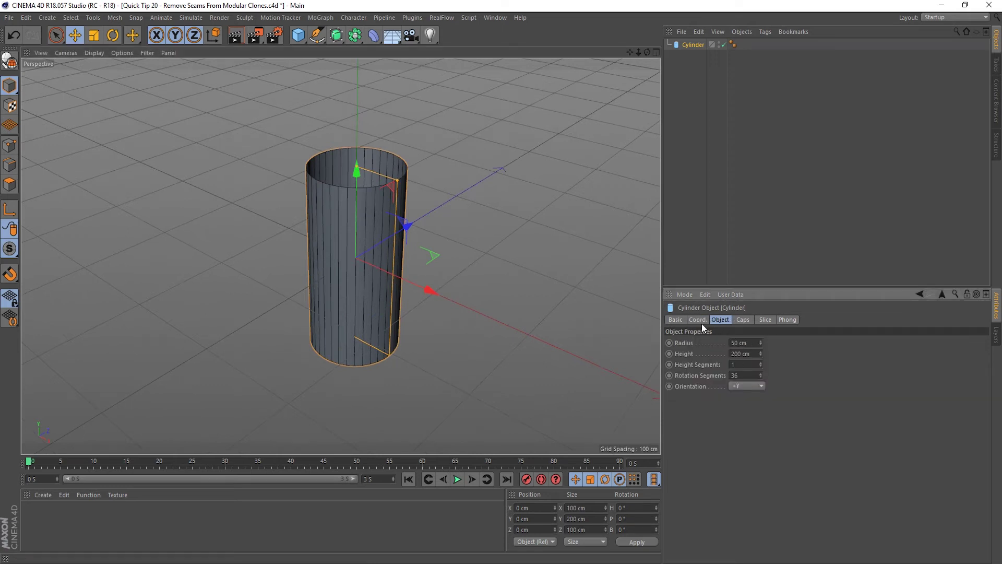
Step: Raise the cylinder to P.Y 100 cm so its base rests on the grid
left_click_drag(314, 299, 359, 308, "alt")
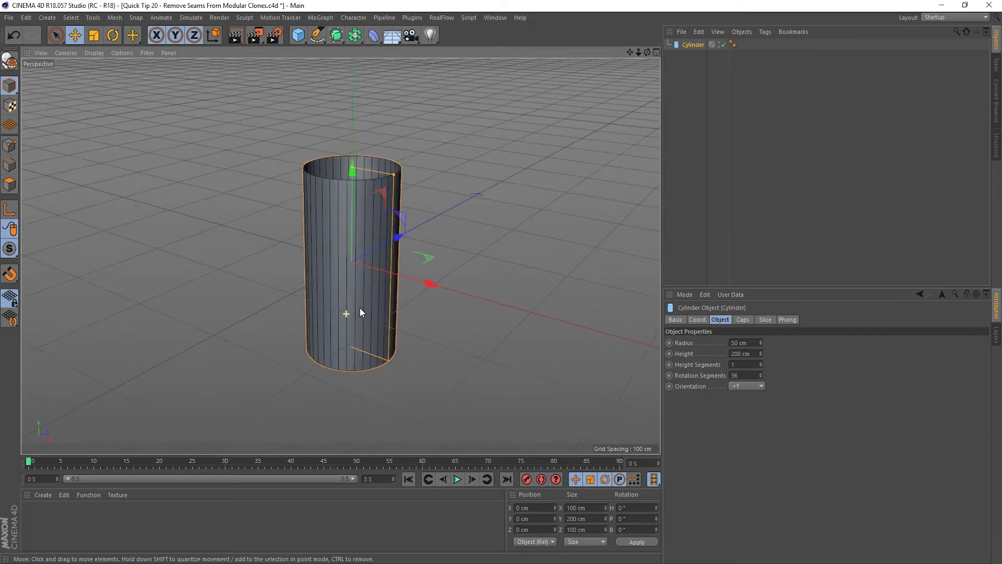
left_click(697, 320)
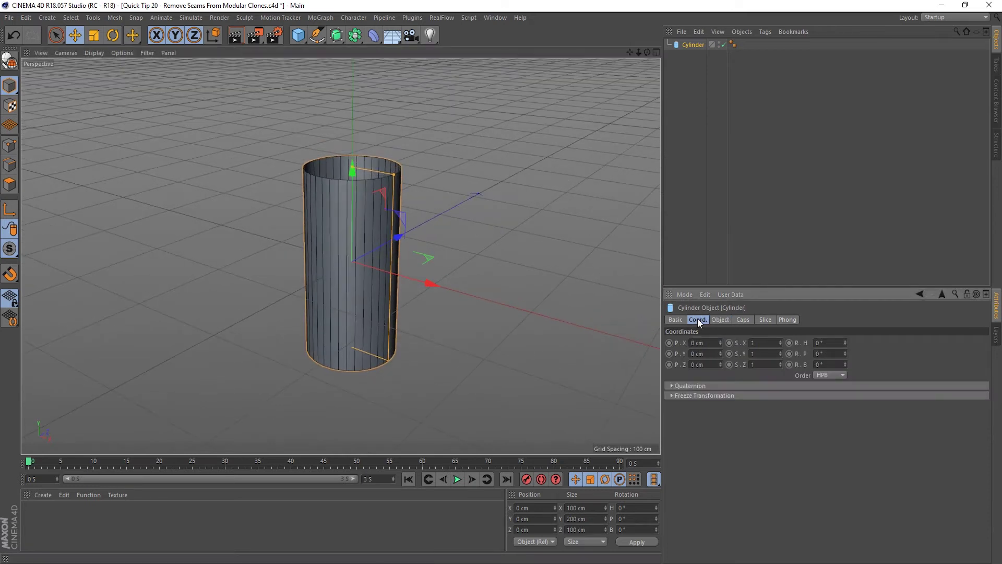
double_click(708, 354)
type("100")
key("Return")
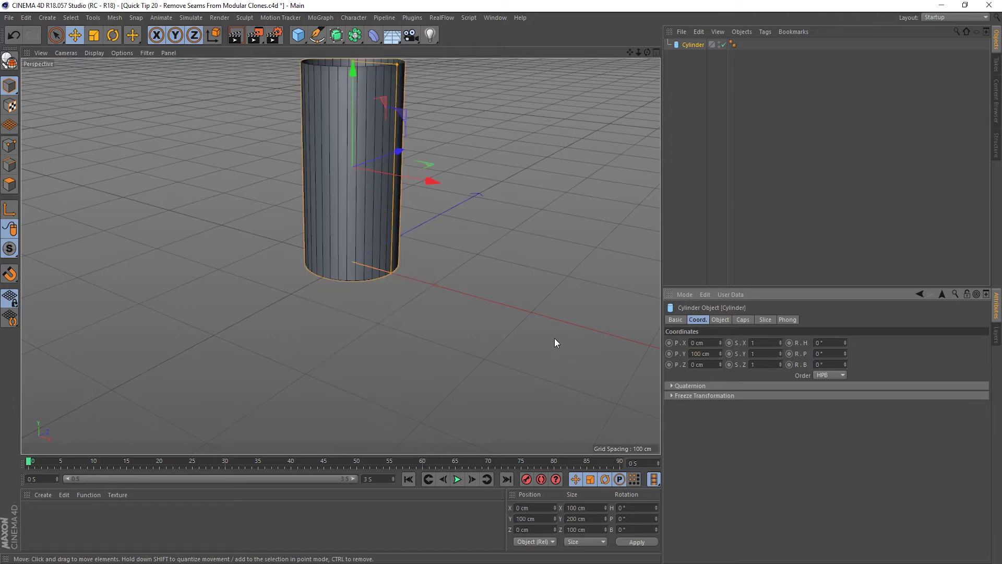
left_click_drag(355, 177, 376, 263, "alt")
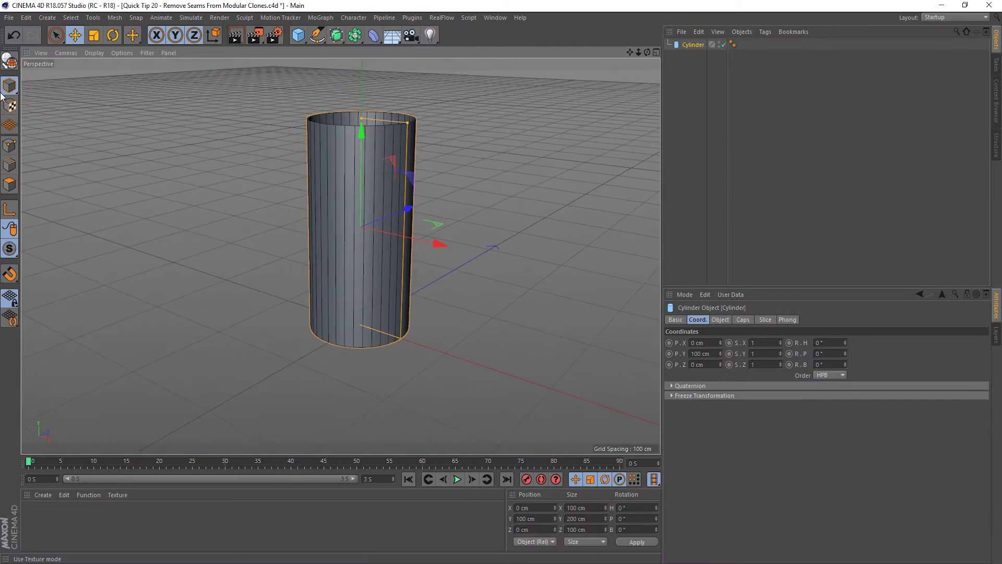
Step: Make the cylinder editable and use Rectangle Selection in Edges mode with Tolerant Selection on
left_click(9, 61)
left_click(54, 35)
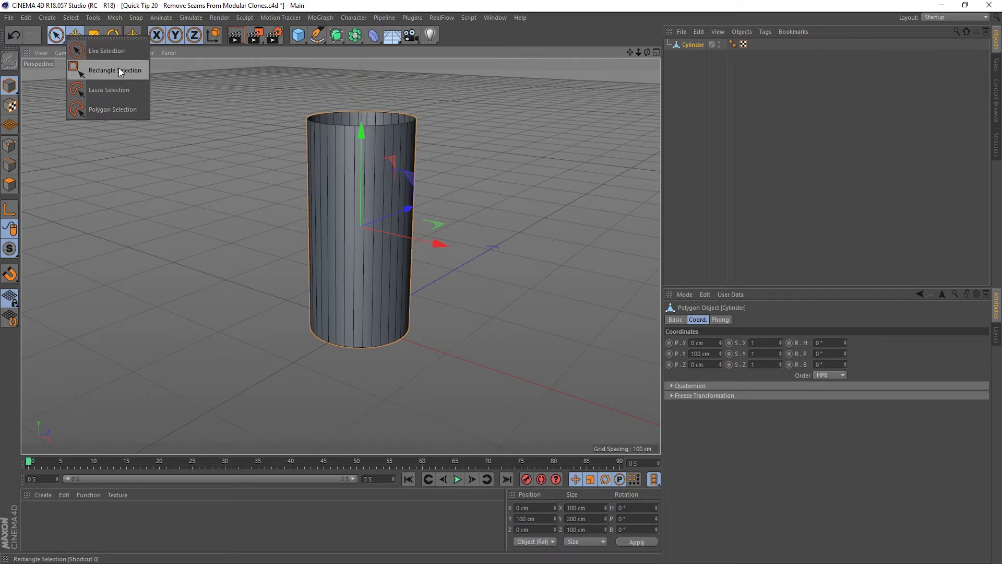
left_click(118, 68)
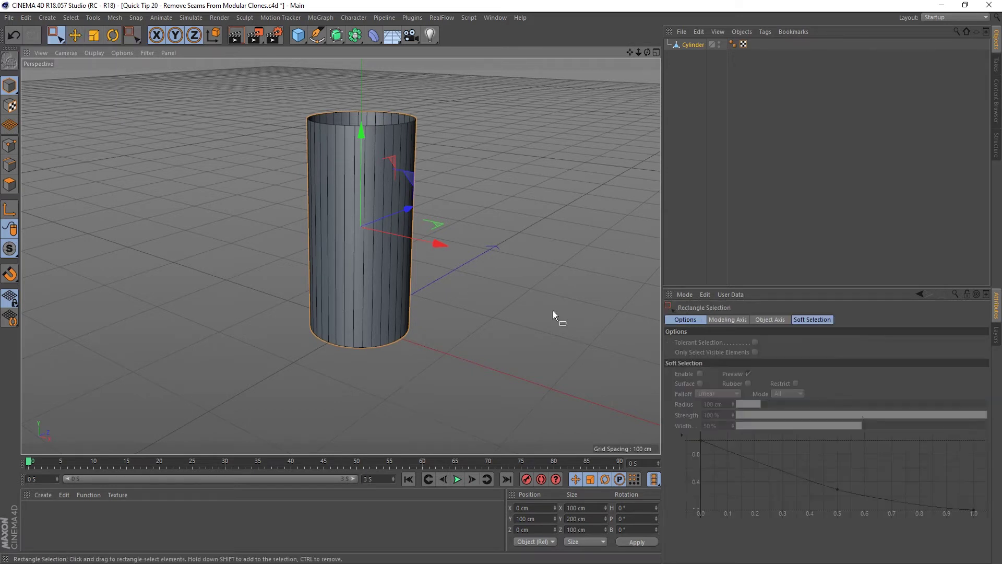
left_click(10, 165)
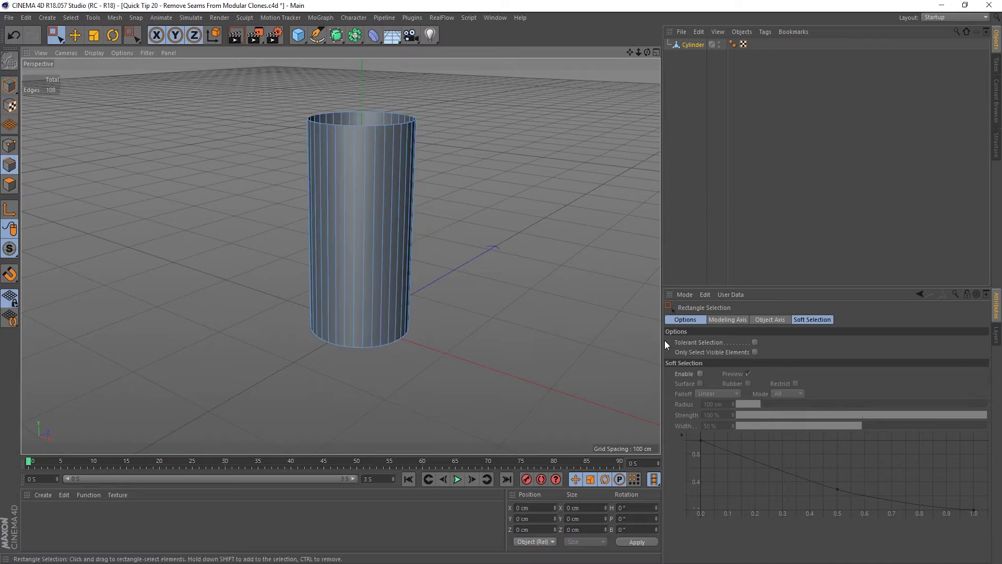
left_click(755, 342)
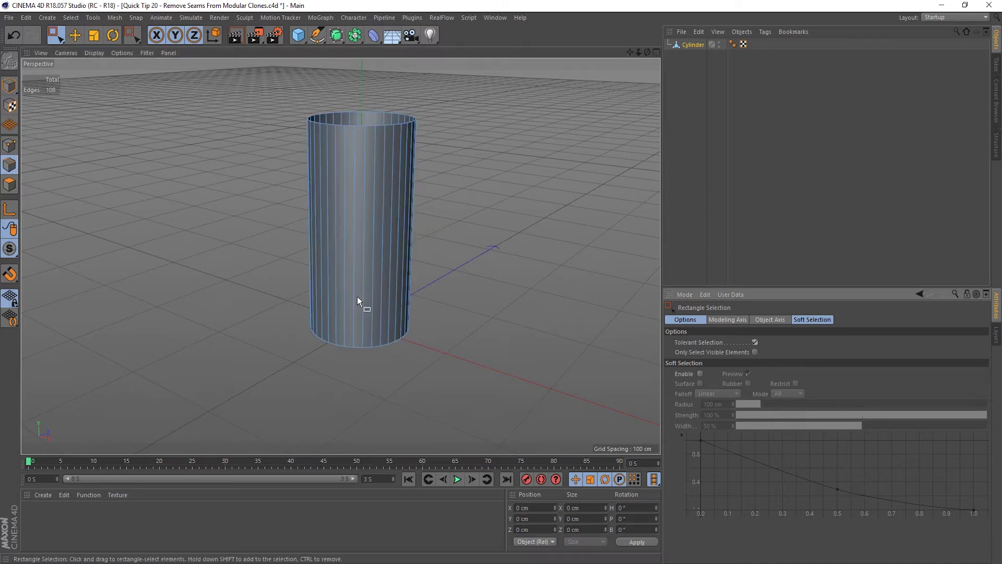
Step: Box-select all 36 vertical edges of the cylinder
left_click_drag(359, 297, 376, 272, "alt")
left_click_drag(253, 207, 443, 246)
left_click_drag(387, 265, 594, 318, "alt")
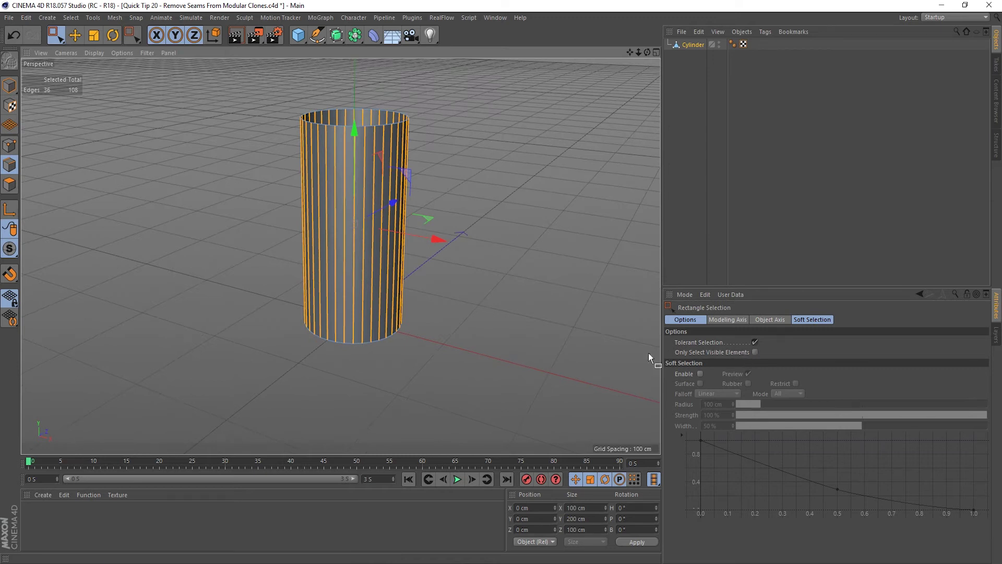
middle_click_drag(344, 208, 340, 246, "alt")
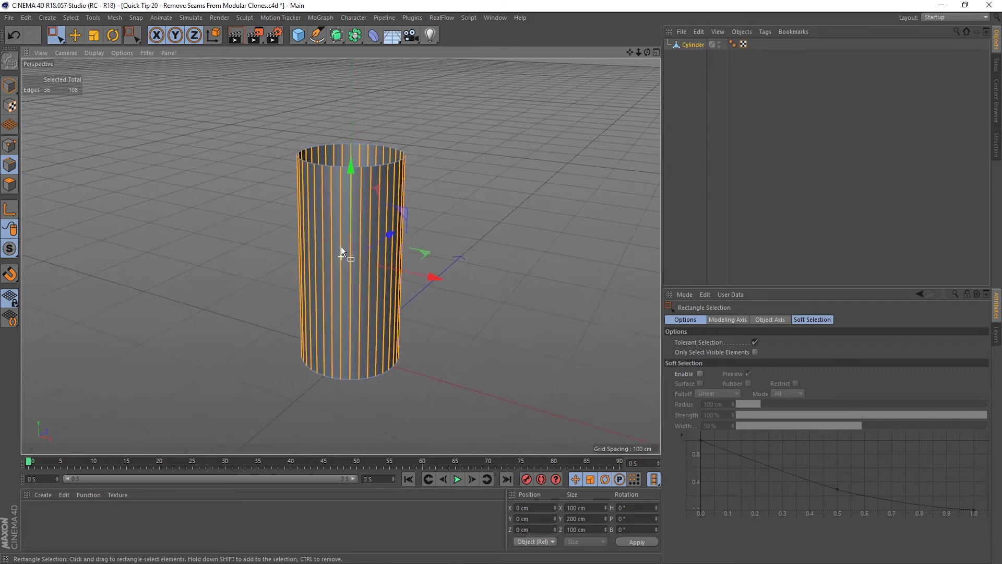
Step: Apply an Edge Cut across the selected vertical edges
right_click(472, 208)
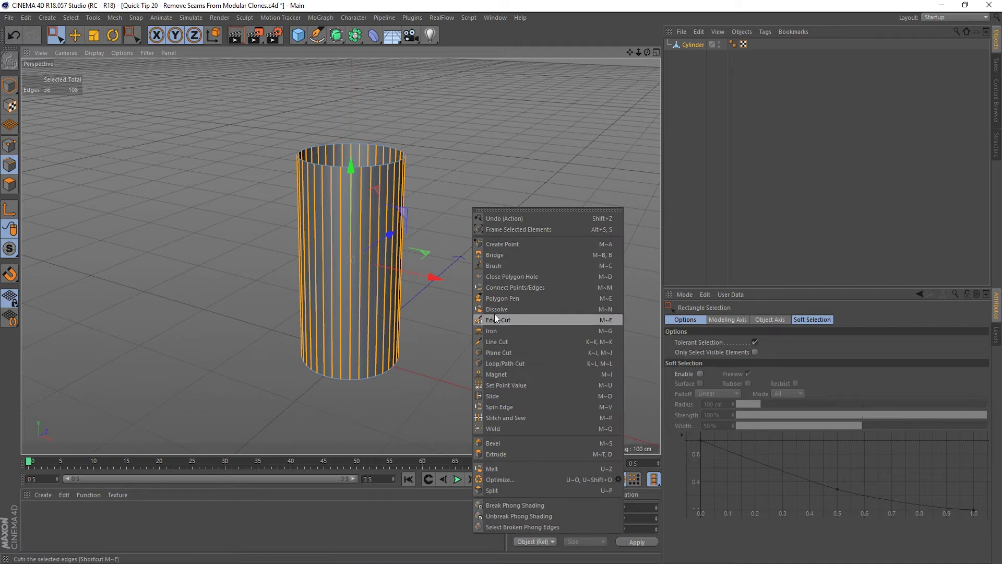
left_click(492, 310)
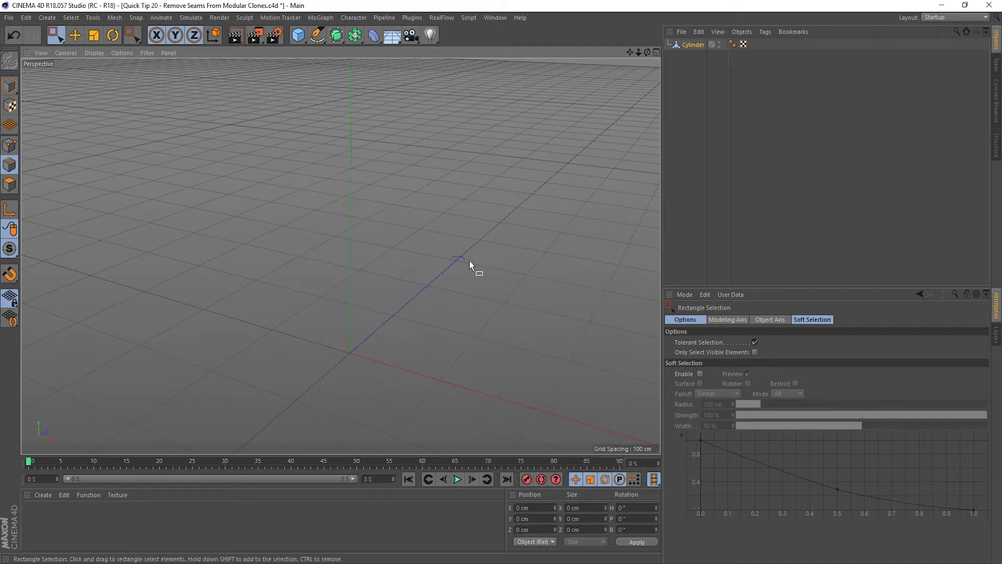
key("ctrl+z")
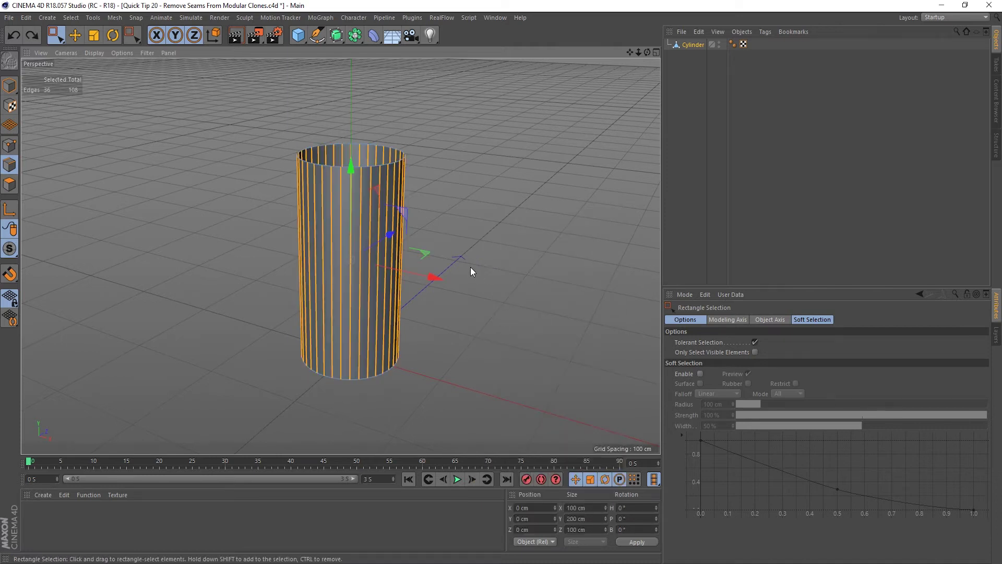
right_click(470, 264)
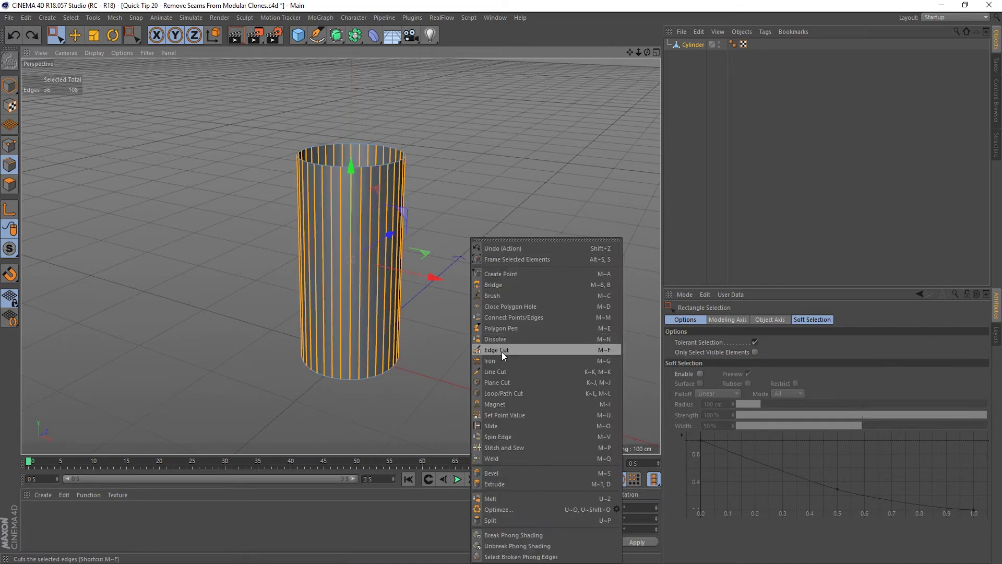
left_click(496, 350)
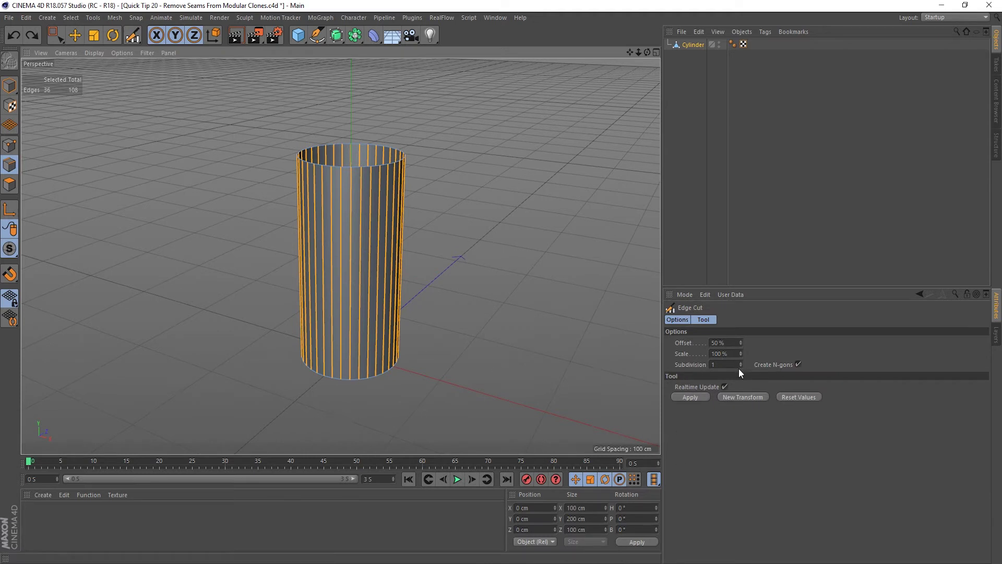
left_click(690, 396)
Step: Turn off Create N-gons and set the Edge Cut Subdivision to 8
left_click(799, 364)
scroll(365, 271, "up", 5)
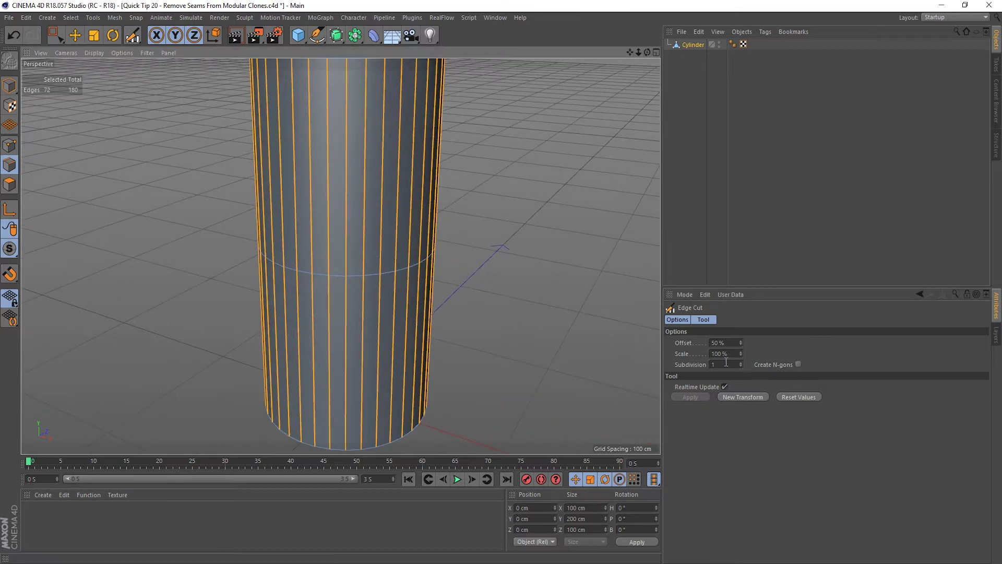
left_click(740, 362)
left_click(740, 362)
left_click(740, 362)
left_click(740, 362)
left_click(740, 362)
left_click(740, 362)
left_click(740, 362)
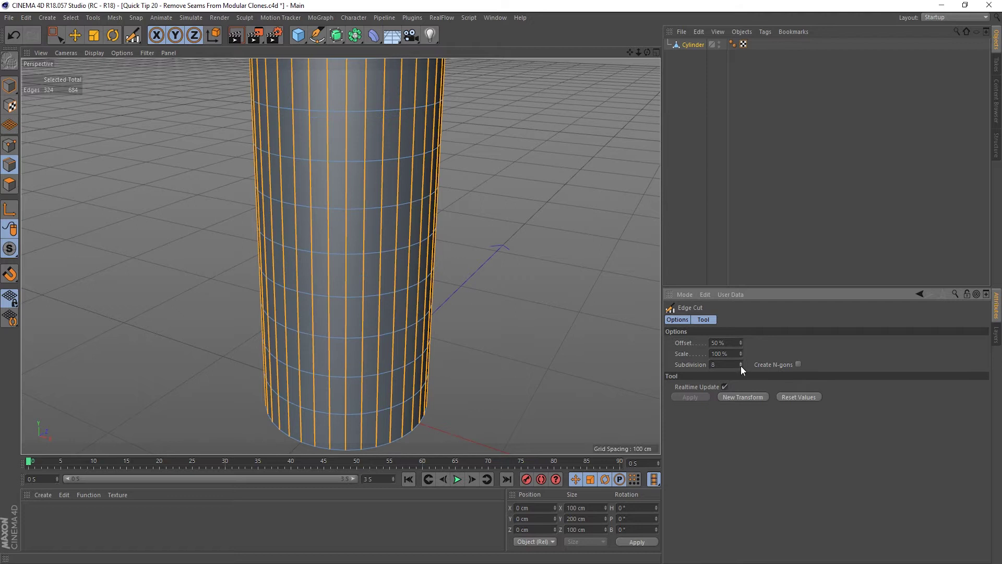
left_click(740, 367)
scroll(398, 284, "down", 3)
scroll(577, 315, "up", 1)
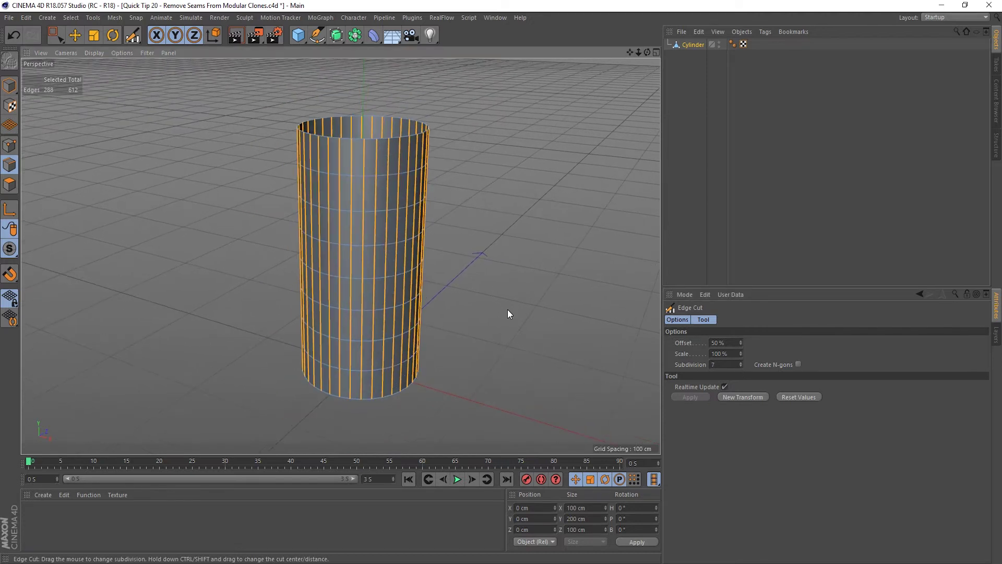
left_click(741, 362)
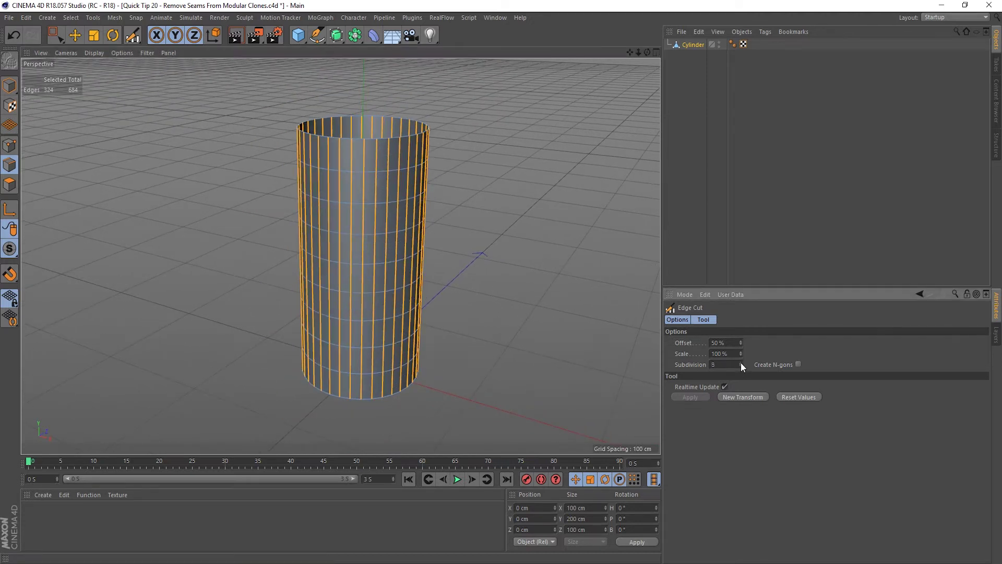
Step: With Loop Selection, select the horizontal edge rings from top to bottom
right_click(493, 335)
left_click(522, 313)
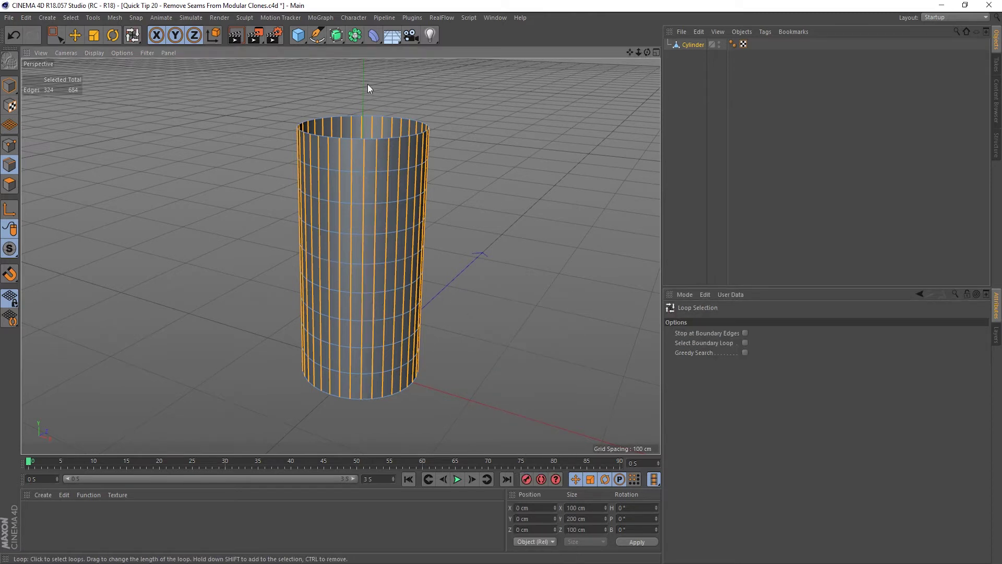
left_click(380, 170)
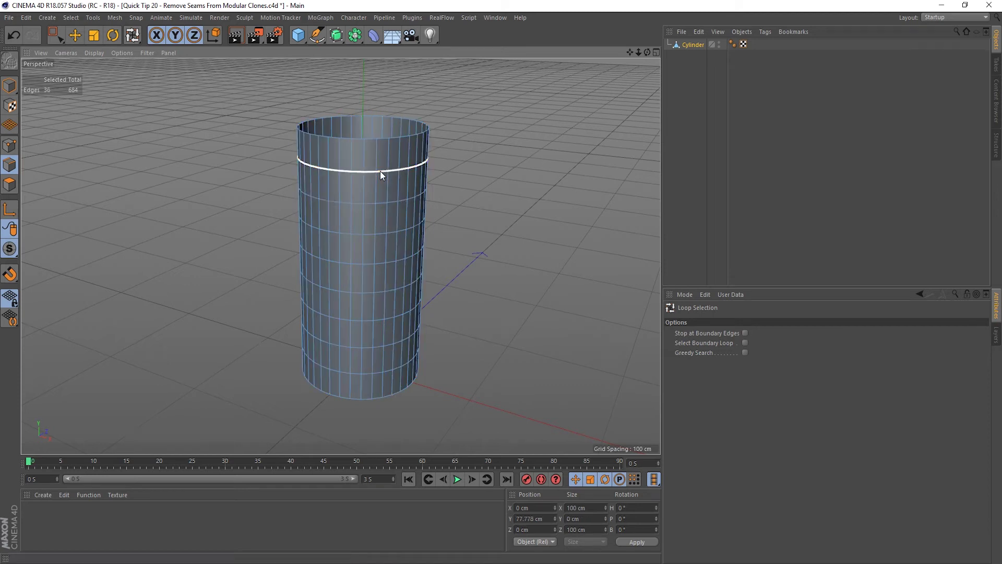
left_click(381, 202, "shift")
left_click(381, 233, "shift")
left_click(378, 261, "shift")
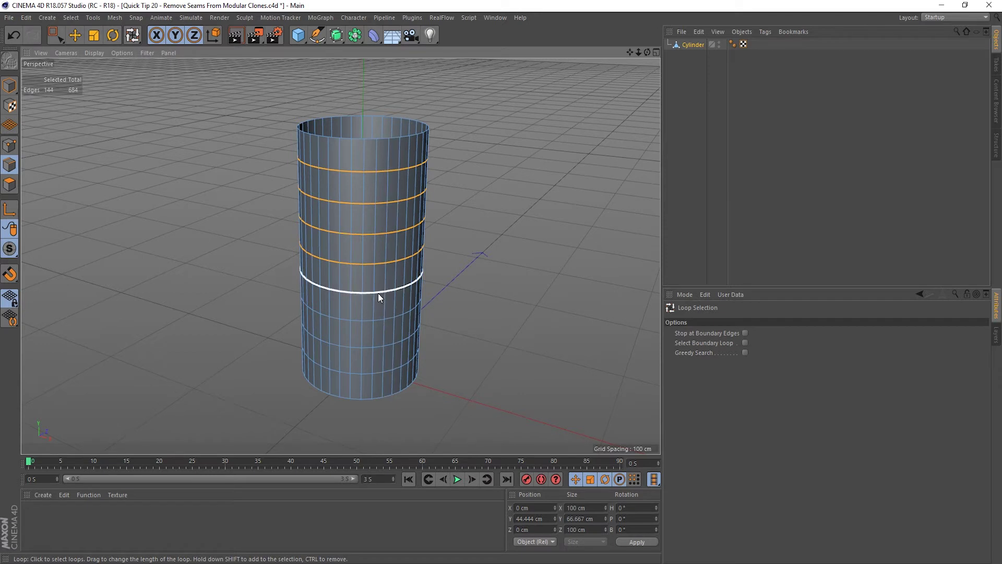
left_click(378, 293, "shift")
left_click(380, 317, "shift")
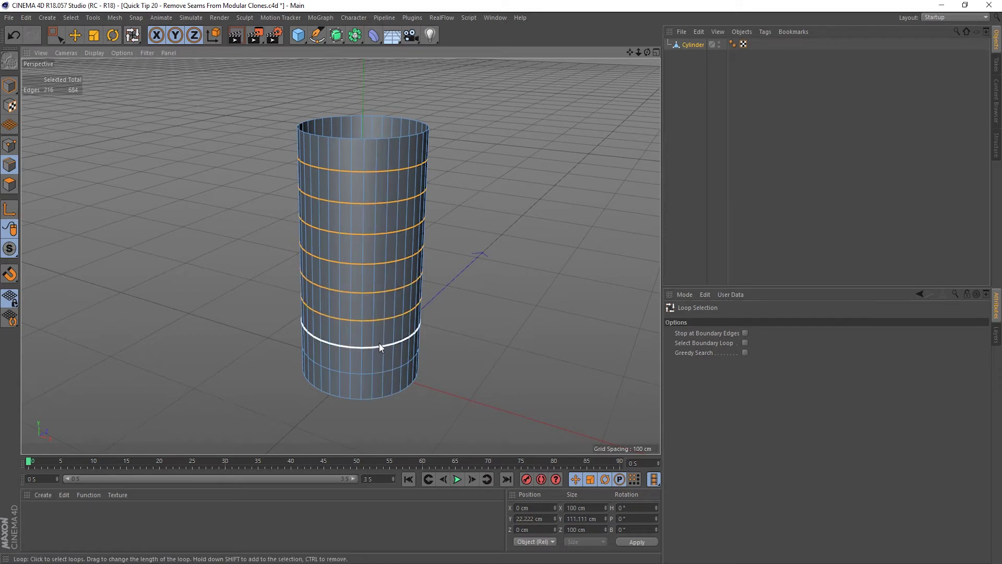
left_click(379, 346, "shift")
Step: Reselect only four alternating edge loops, from the top ring to the lowest
left_click(457, 244)
left_click(381, 168)
left_click(382, 234, "shift")
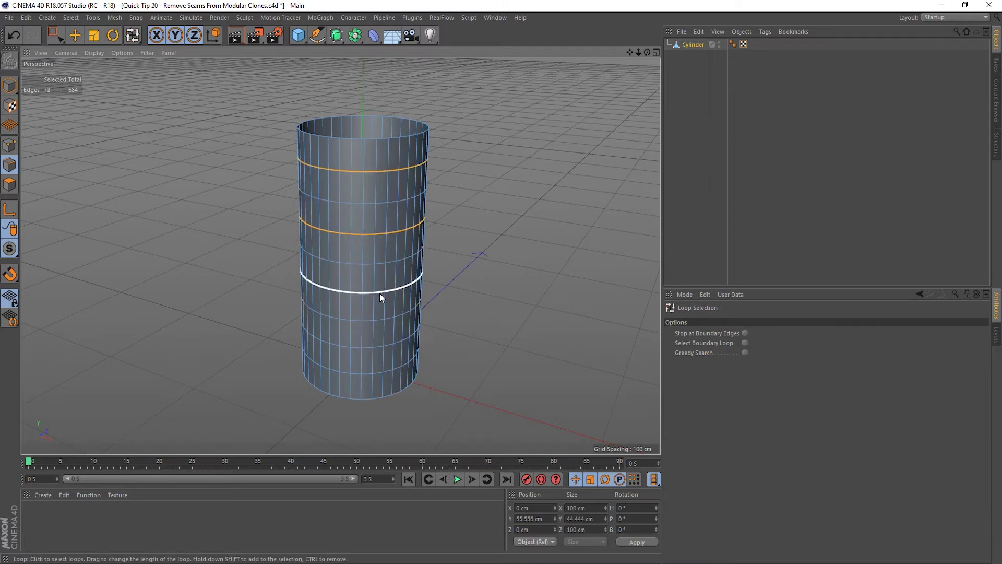
left_click(379, 293, "shift")
left_click(379, 346, "shift")
right_click(511, 238)
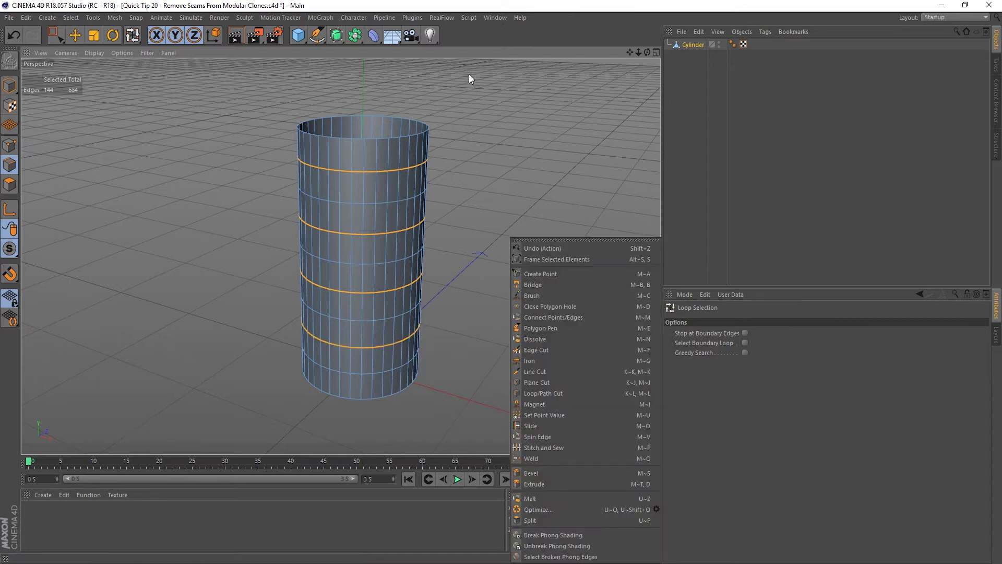
left_click(558, 493)
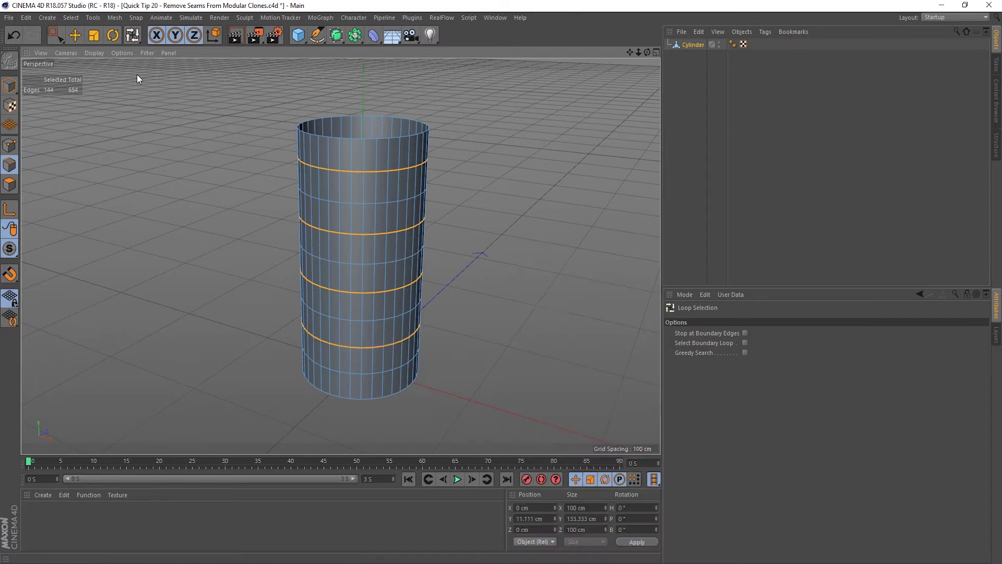
Step: Scale the four selected loops outward to about 117.6 cm to form pointed ridges
left_click(94, 36)
left_click_drag(483, 241, 496, 280, "alt")
left_click_drag(442, 209, 516, 208)
left_click_drag(390, 284, 455, 180, "alt")
left_click_drag(453, 219, 455, 219)
left_click_drag(271, 335, 346, 266, "alt")
scroll(352, 318, "up", 3)
key("u")
key("l")
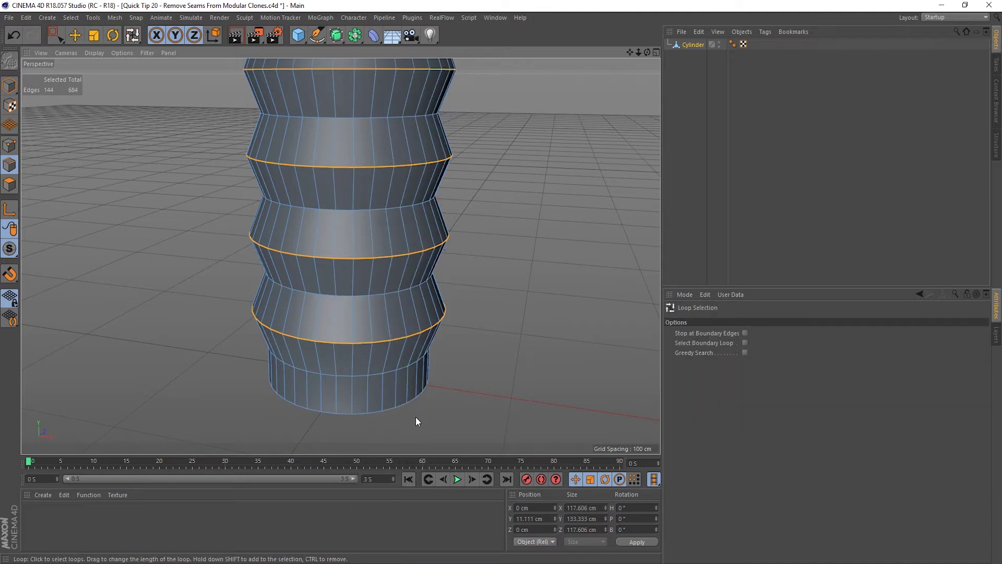
Step: Add the bottom and top rings, giving all eight loops (288 edges) selected
left_click(376, 374, "shift")
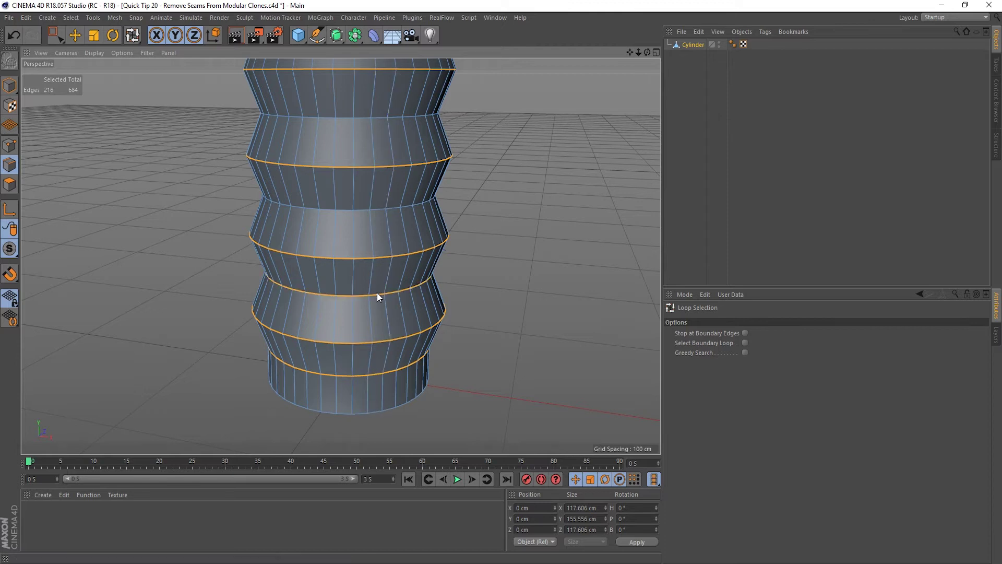
left_click(379, 208, "shift")
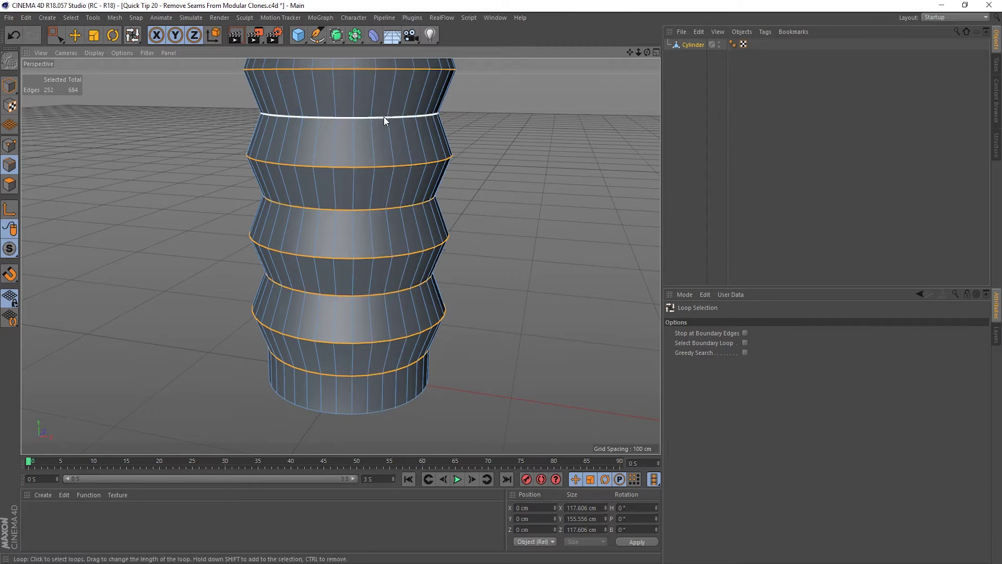
scroll(409, 261, "down", 3)
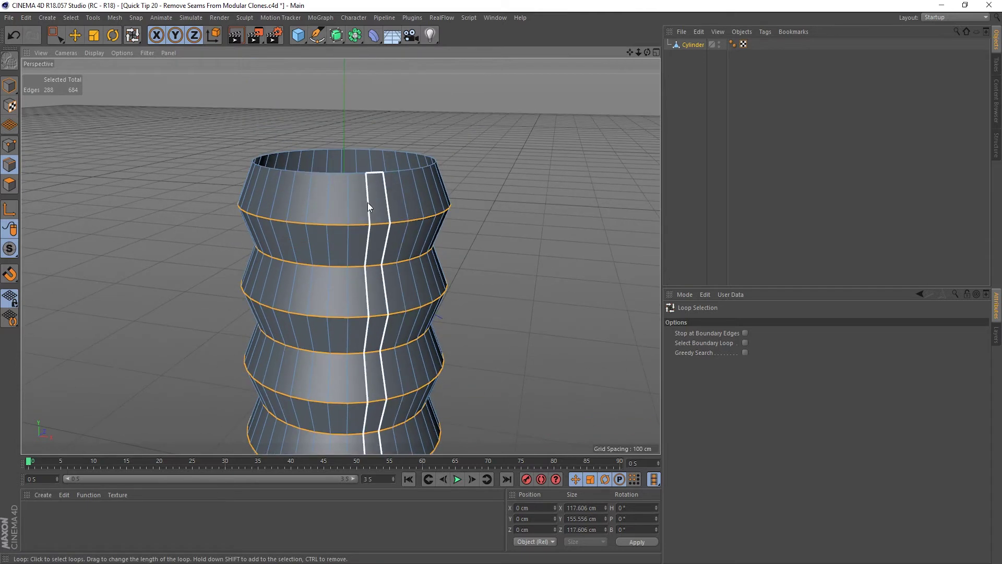
scroll(372, 293, "down", 2)
middle_click_drag(373, 293, 373, 86, "alt")
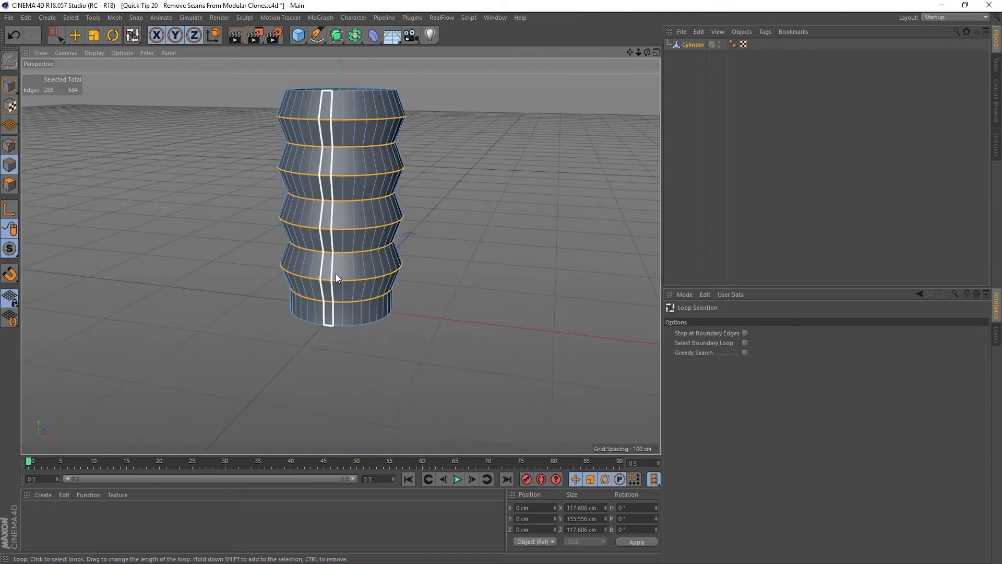
middle_click_drag(336, 273, 384, 125, "alt")
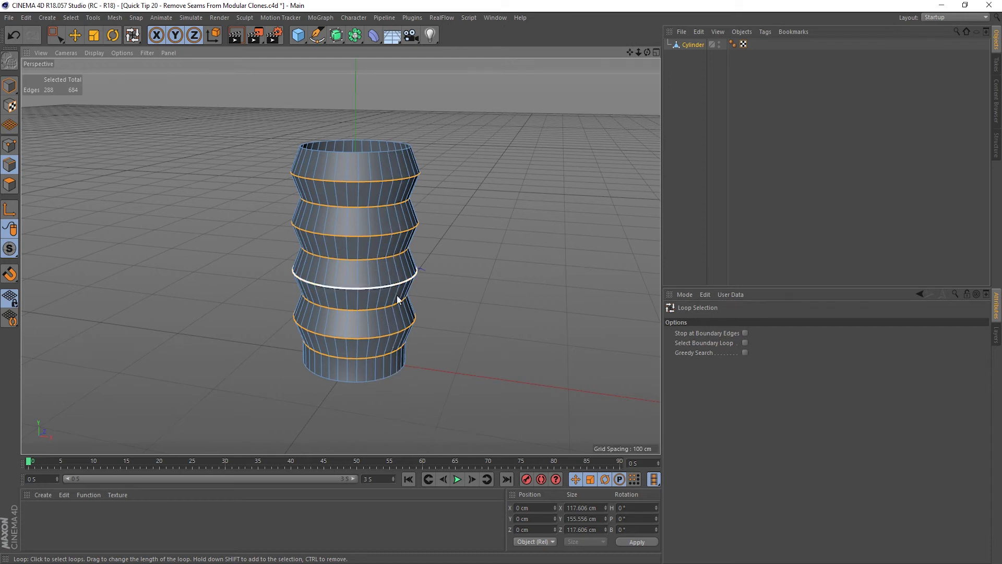
Step: Bevel the selected loops with a 3.5 cm offset and 2 subdivisions
right_click(510, 232)
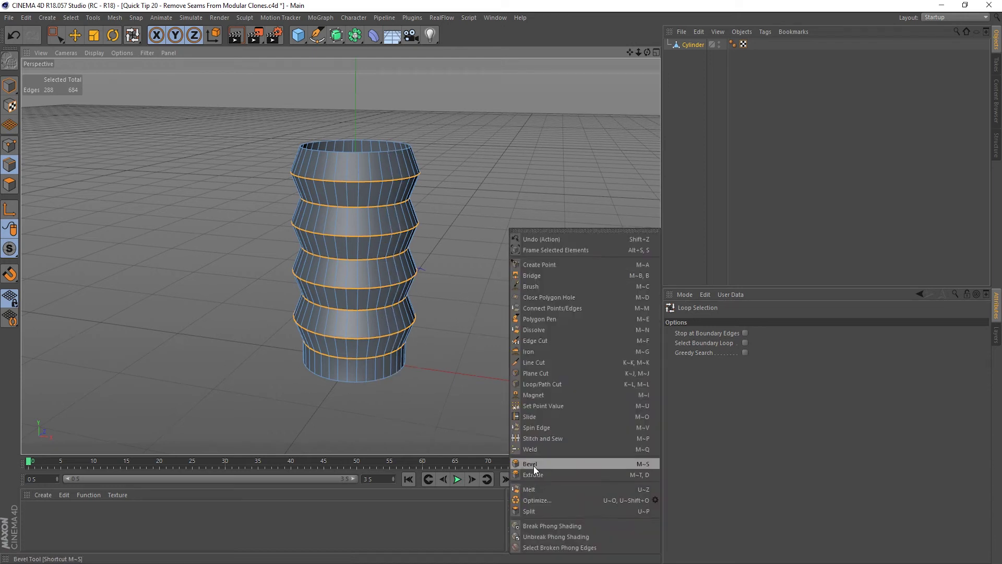
left_click(534, 465)
left_click_drag(468, 277, 498, 278)
left_click_drag(419, 270, 420, 270)
left_click(743, 371)
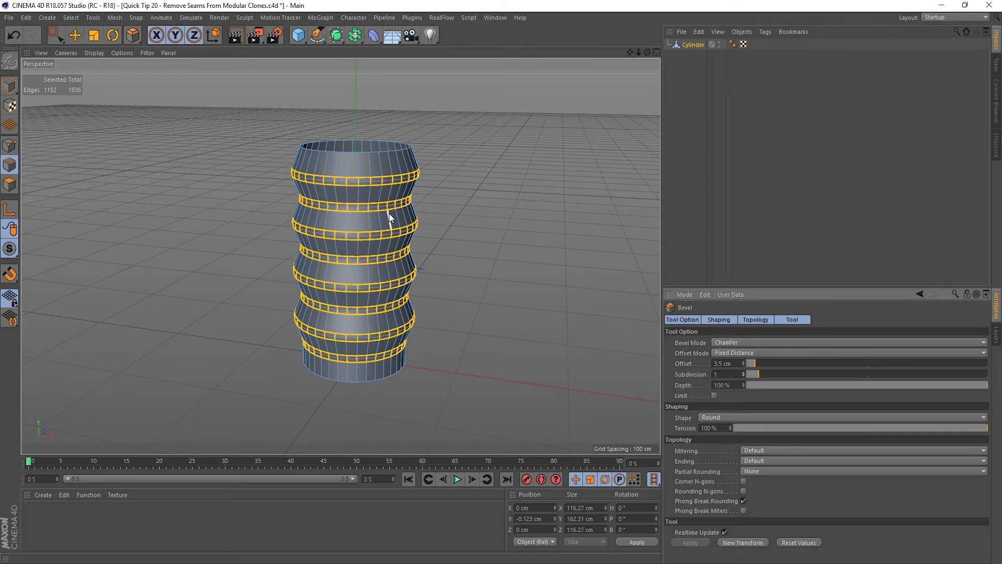
scroll(387, 211, "up", 2)
left_click_drag(379, 282, 462, 317, "alt")
left_click(743, 371)
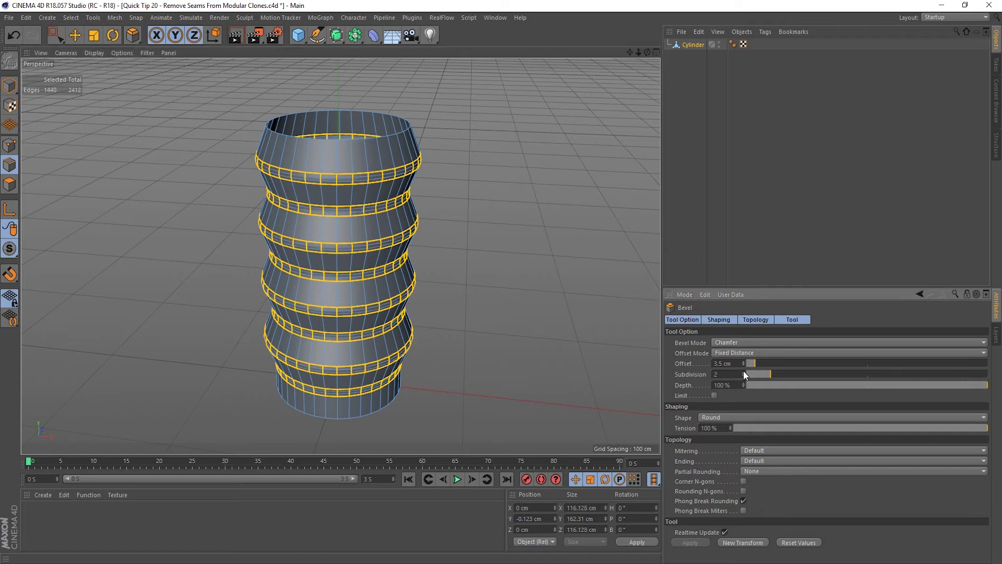
left_click_drag(474, 262, 337, 242, "alt")
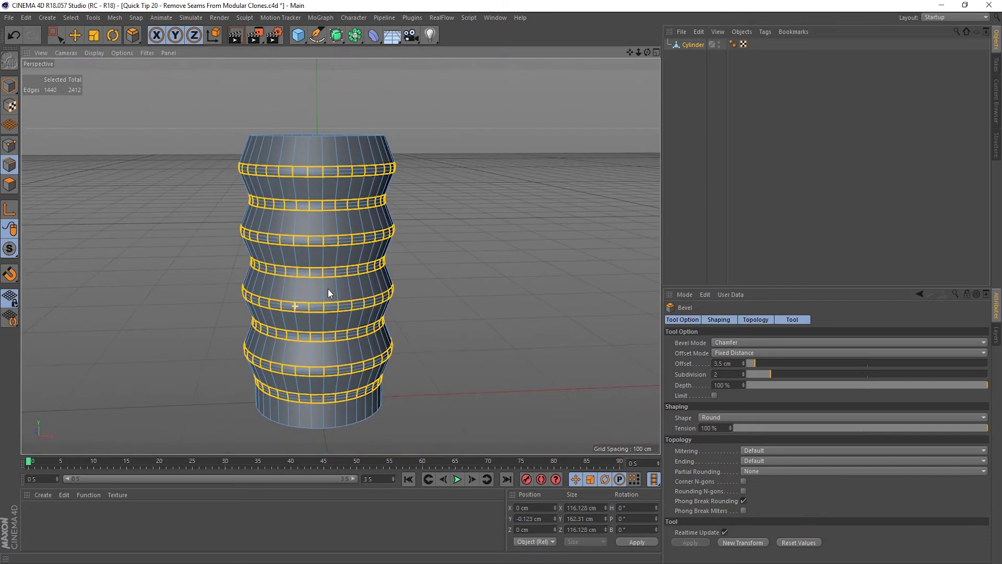
Step: Deselect the loops, switch to Model mode, and show plain Gouraud Shading
key("0")
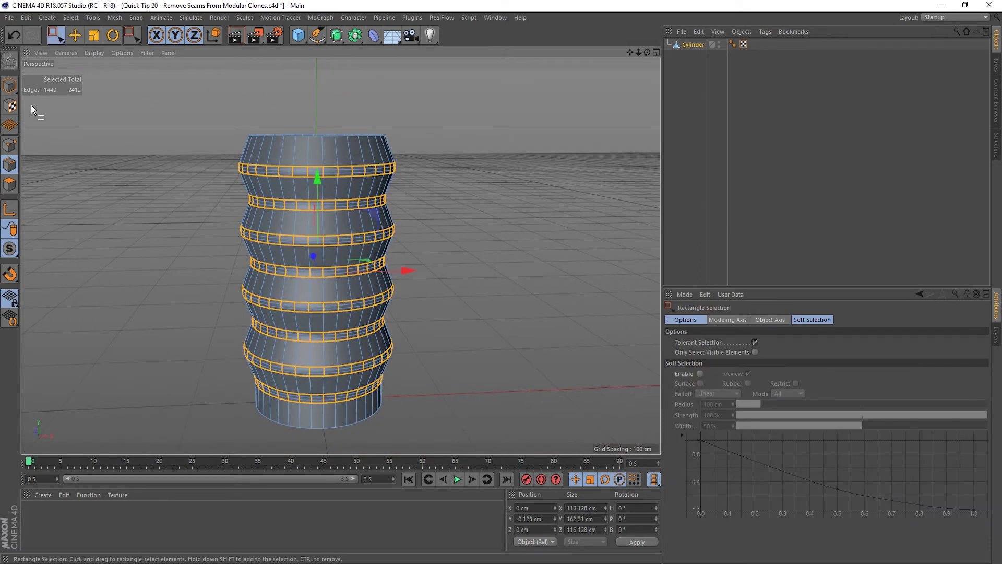
left_click(110, 214)
left_click(10, 85)
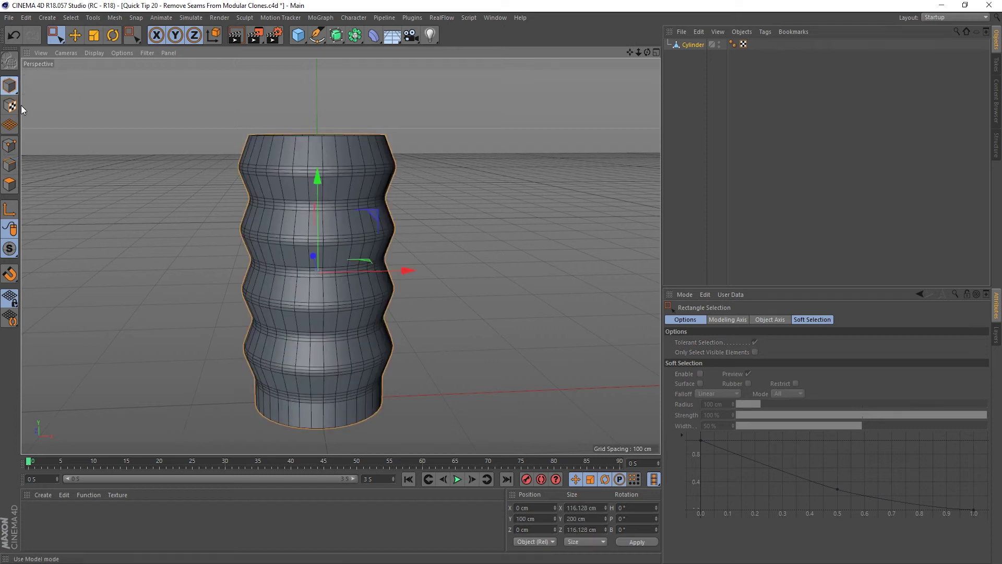
left_click_drag(189, 229, 168, 264, "alt")
key("n")
key("a")
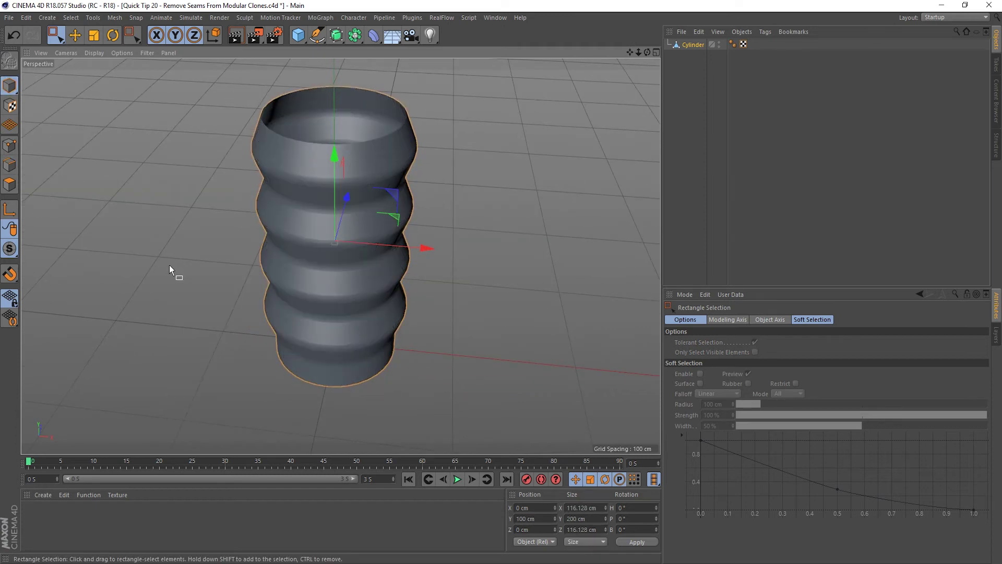
left_click_drag(285, 289, 306, 214, "alt")
scroll(307, 199, "up", 3)
left_click_drag(309, 180, 382, 192, "alt")
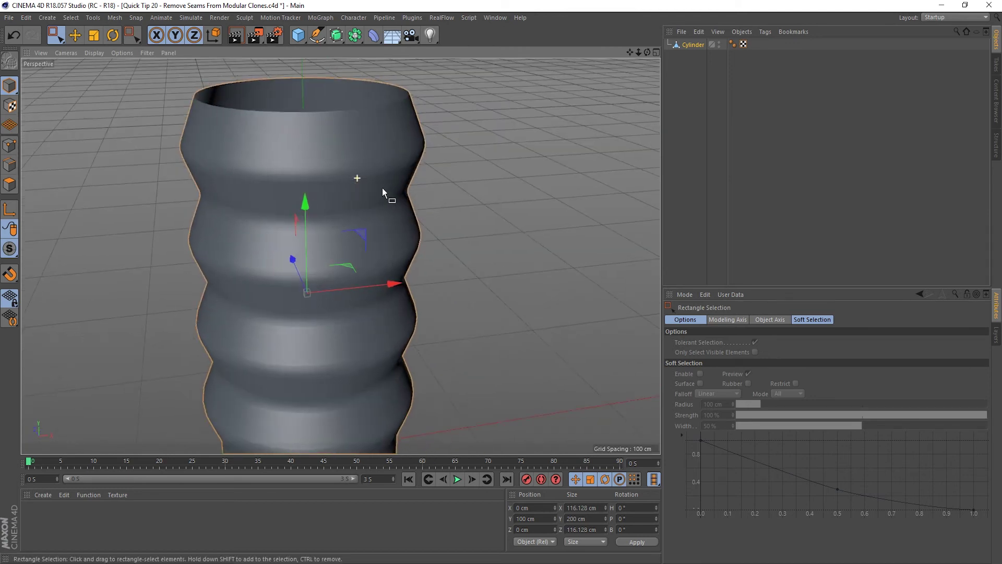
Step: Uncheck Use Edge Breaks on the cylinder's Phong tag for smooth shading
left_click(732, 44)
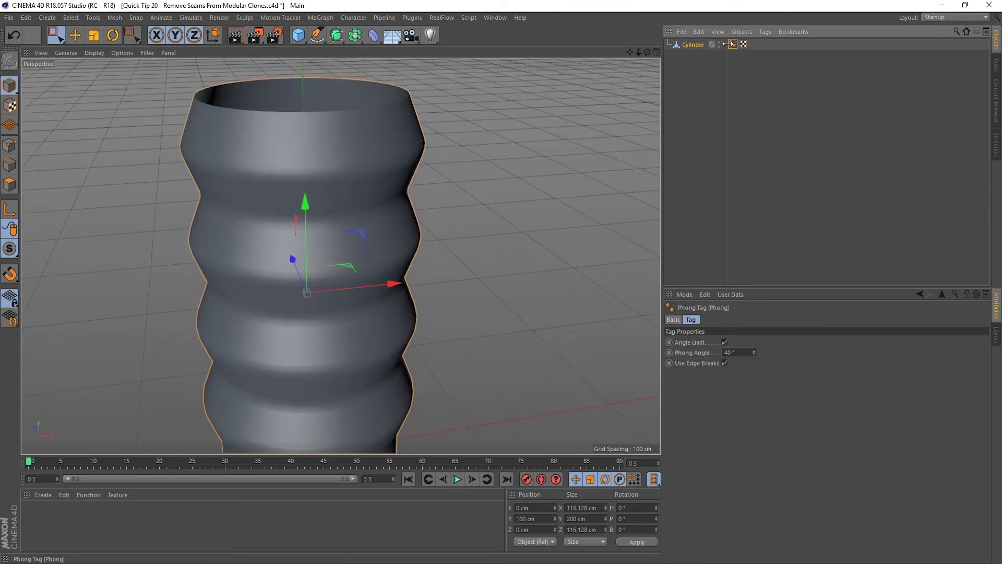
left_click(725, 362)
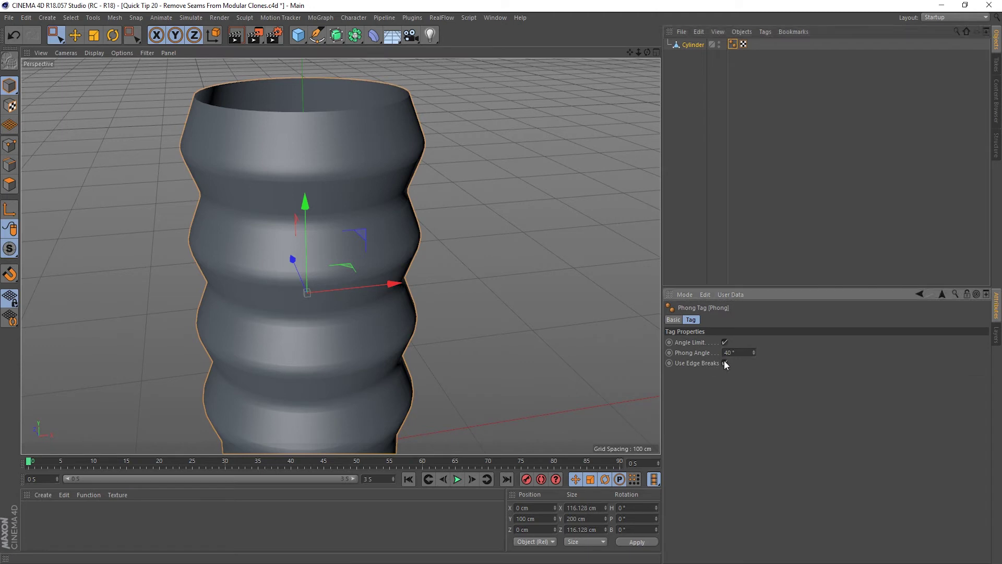
left_click_drag(383, 283, 306, 274, "alt")
left_click_drag(283, 321, 325, 290, "alt")
scroll(334, 285, "down", 2)
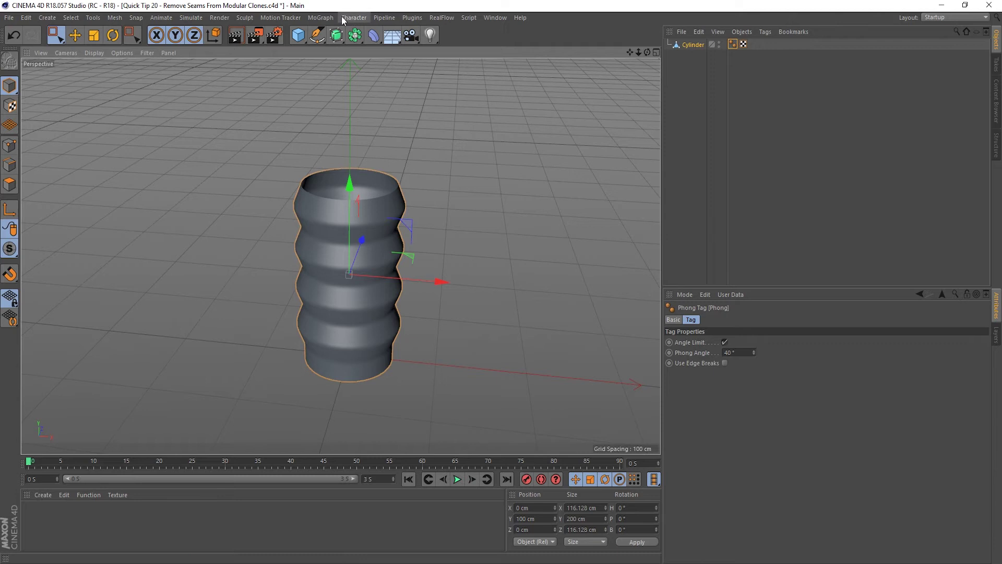
Step: Add a MoGraph Cloner and put the Cylinder inside it
left_click(321, 17)
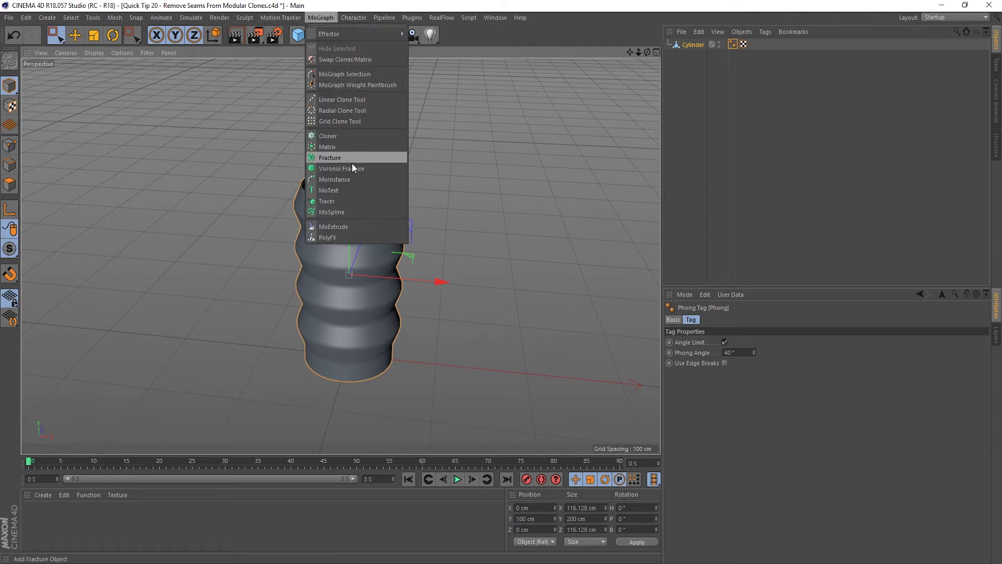
left_click(328, 136)
mouse_move(693, 56)
left_mouse_down()
mouse_move(689, 40)
mouse_move(697, 46)
left_mouse_up()
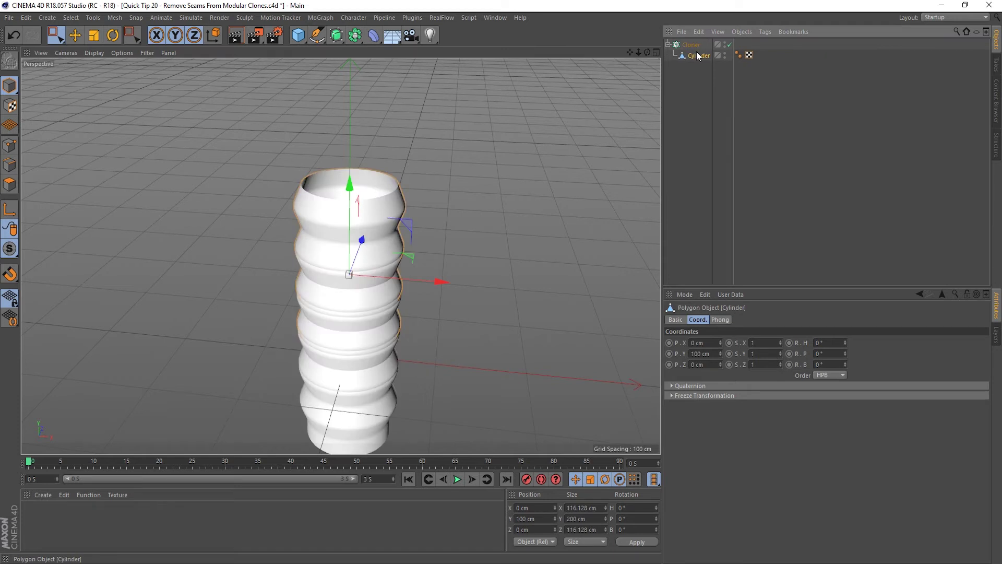
left_click(691, 44)
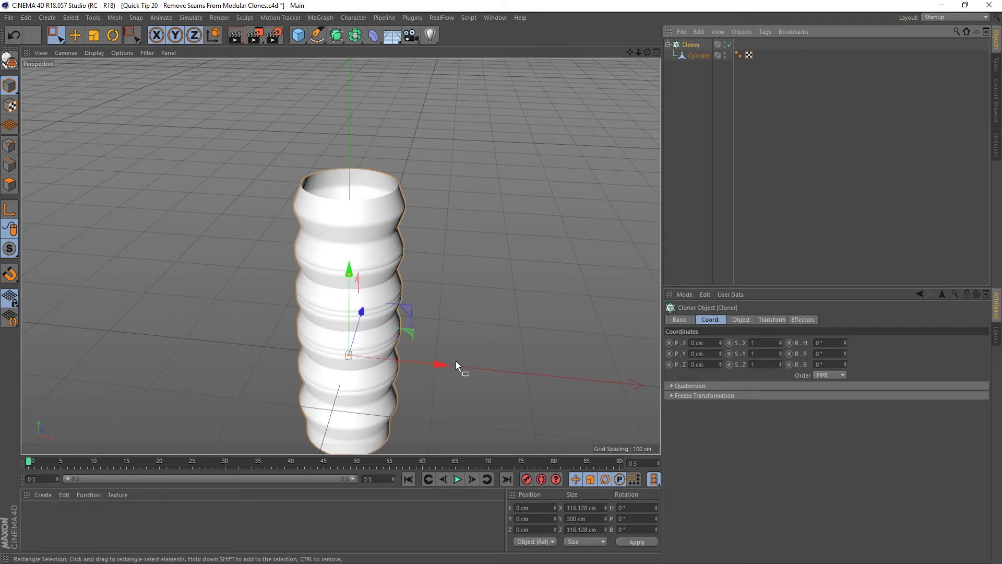
mouse_move(455, 359)
middle_mouse_down("alt")
mouse_move(439, 248)
mouse_move(441, 276)
middle_mouse_up("alt")
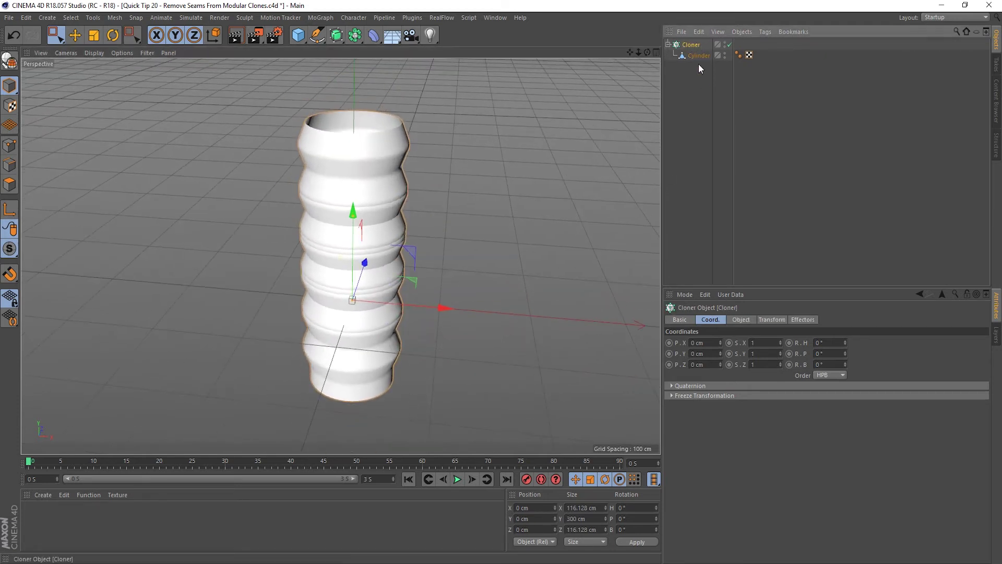
left_click(738, 317)
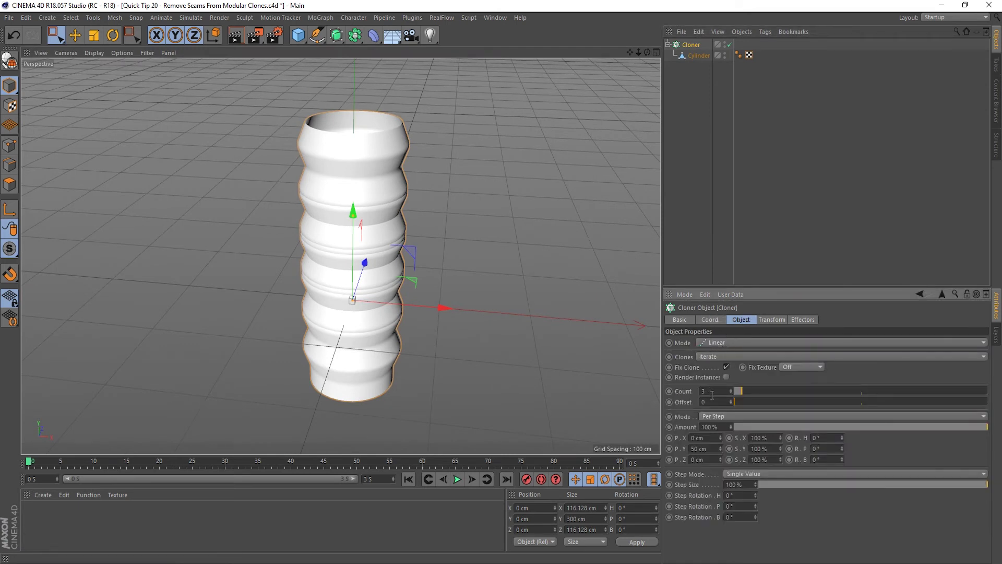
Step: Set the Cloner to 5 copies spaced 200 cm apart along P.Y
left_click_drag(741, 390, 739, 390)
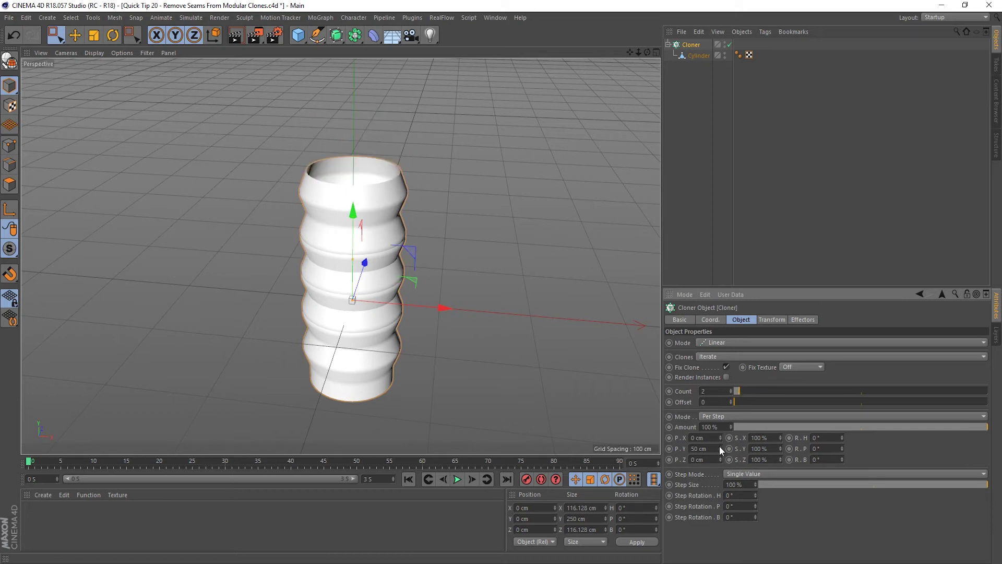
left_click_drag(720, 448, 754, 446)
scroll(471, 251, "down", 5)
scroll(483, 243, "up", 3)
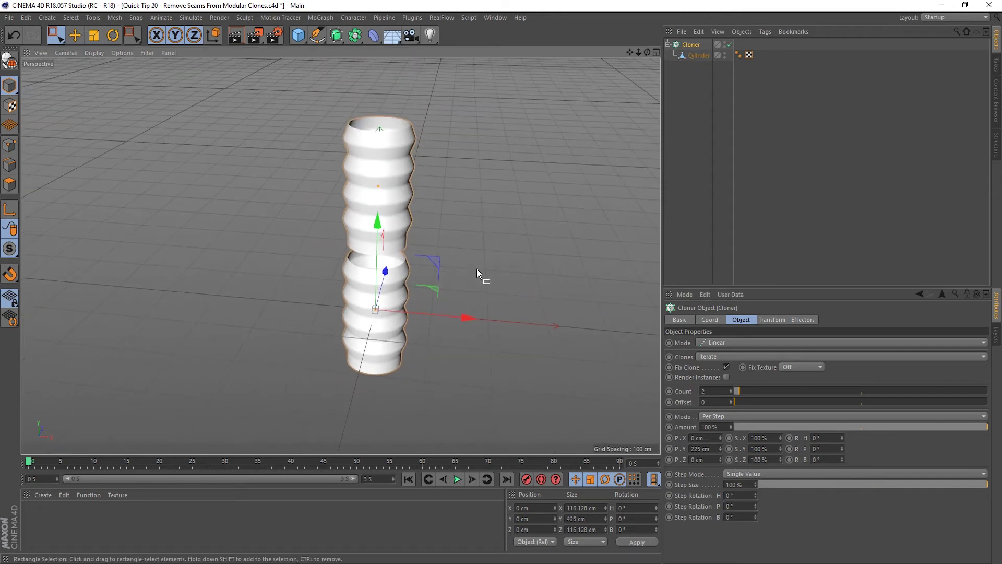
left_click(715, 448)
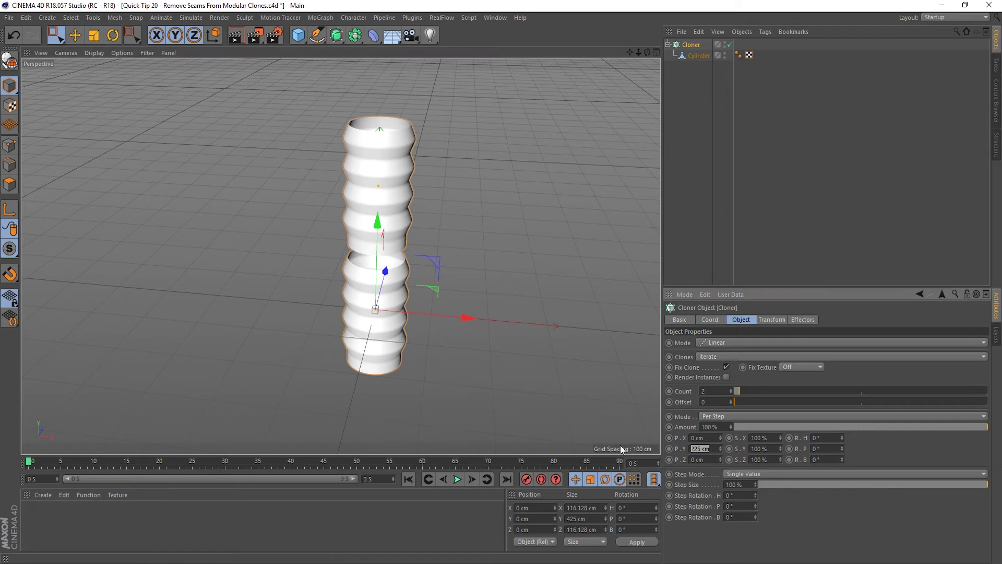
type("200")
key("Return")
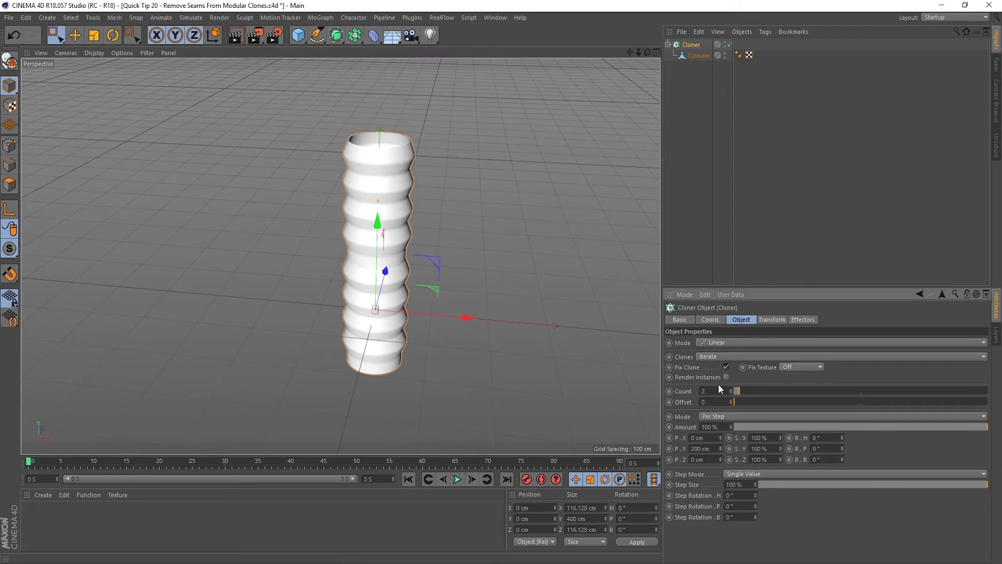
scroll(355, 257, "up", 4)
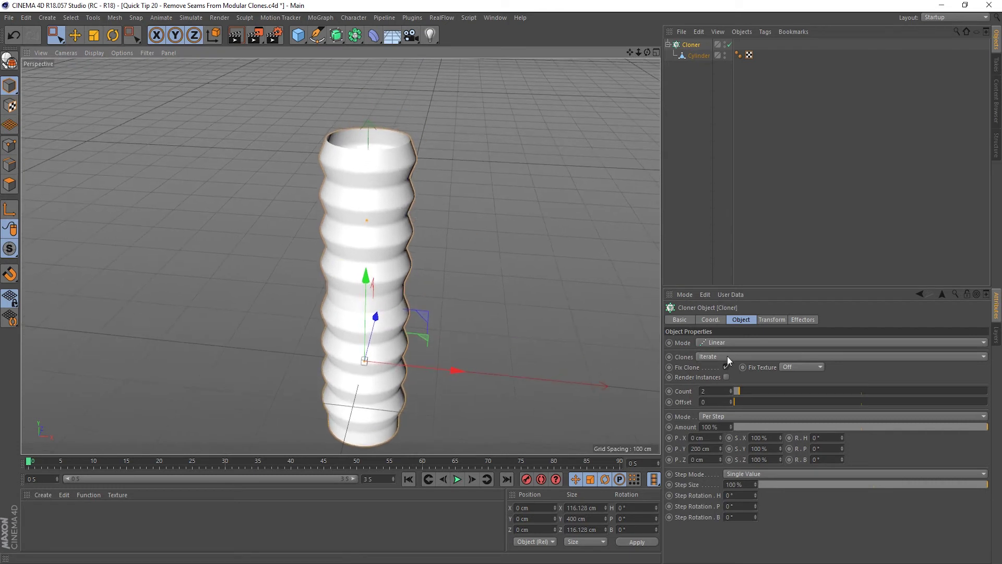
left_click_drag(740, 390, 745, 389)
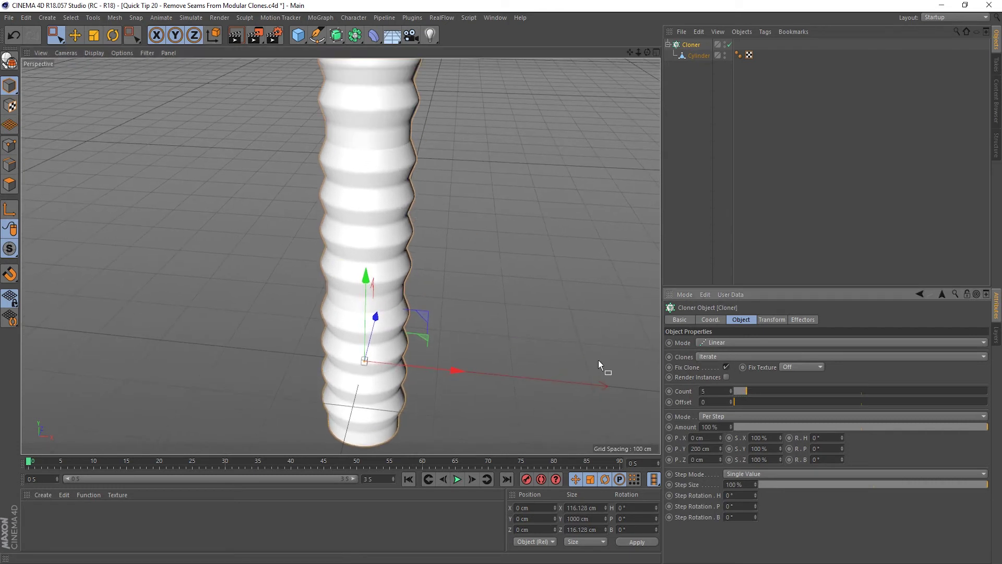
scroll(470, 340, "down", 8)
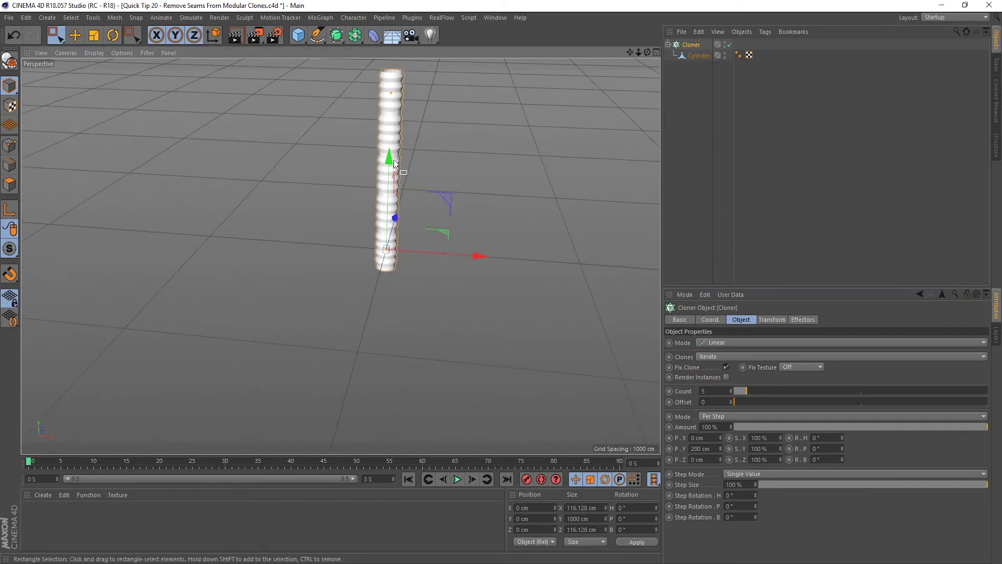
middle_click_drag(394, 163, 433, 261, "alt")
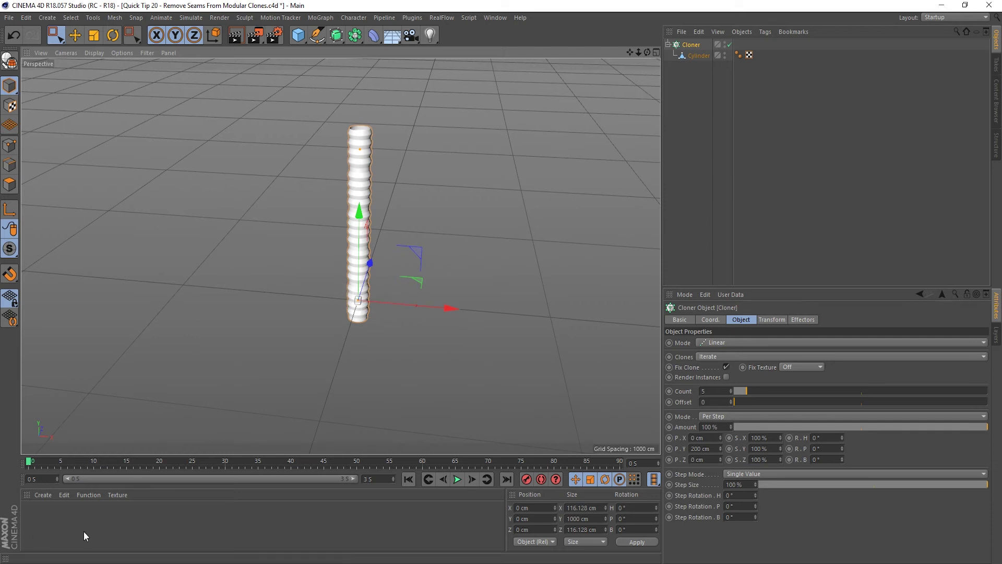
Step: Create the Mat material and set its color to dark red (S 100%, V 49%)
double_click(65, 524)
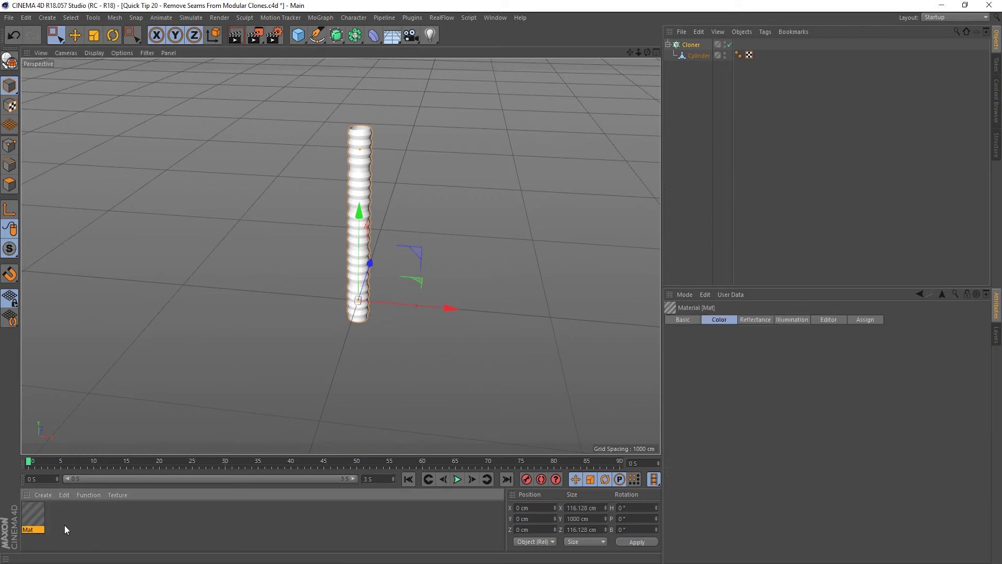
double_click(33, 517)
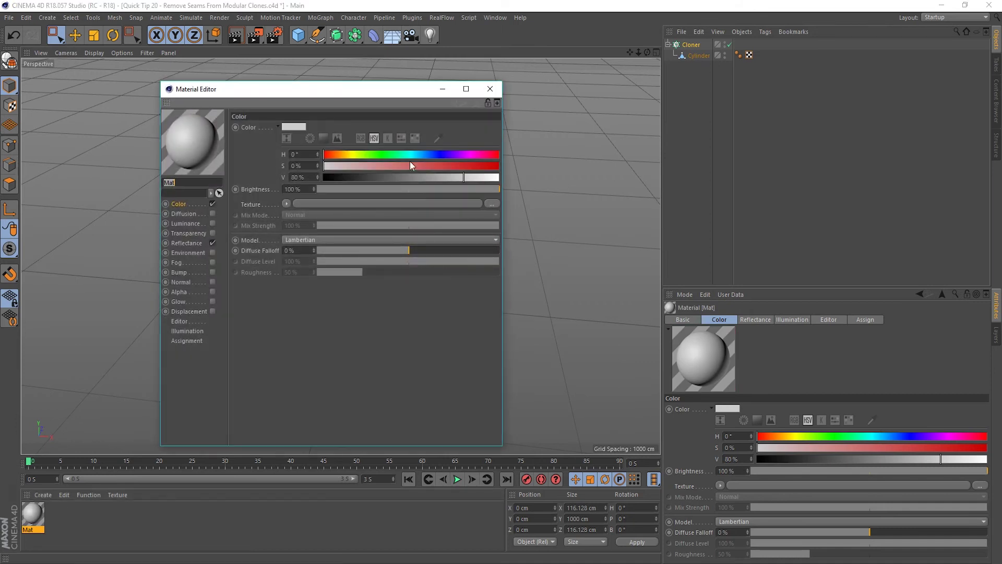
left_click_drag(438, 168, 521, 159)
left_click_drag(435, 176, 409, 177)
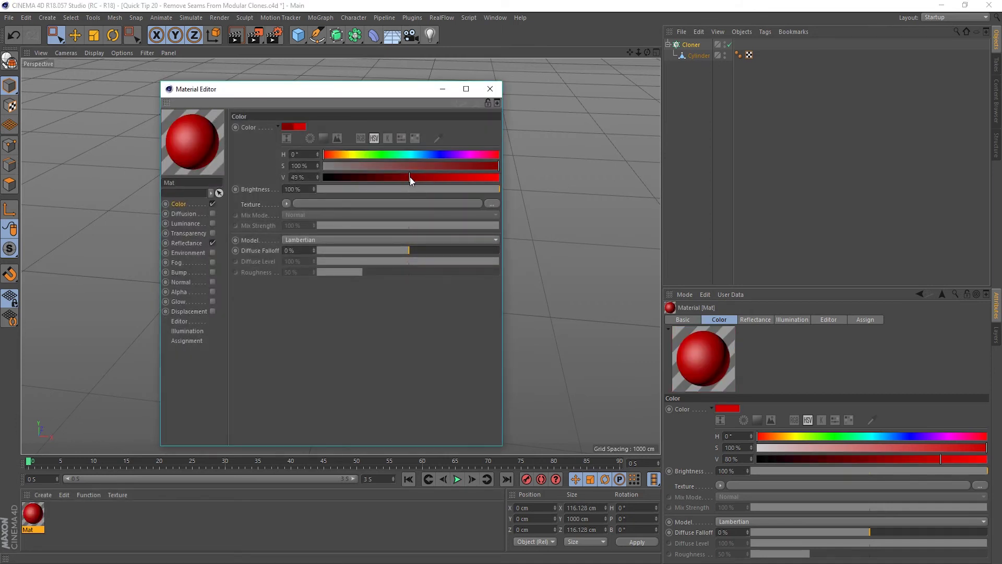
Step: Replace Default Specular with a GGX Dielectric reflectance layer and apply Mat to the Cloner
left_click(213, 242)
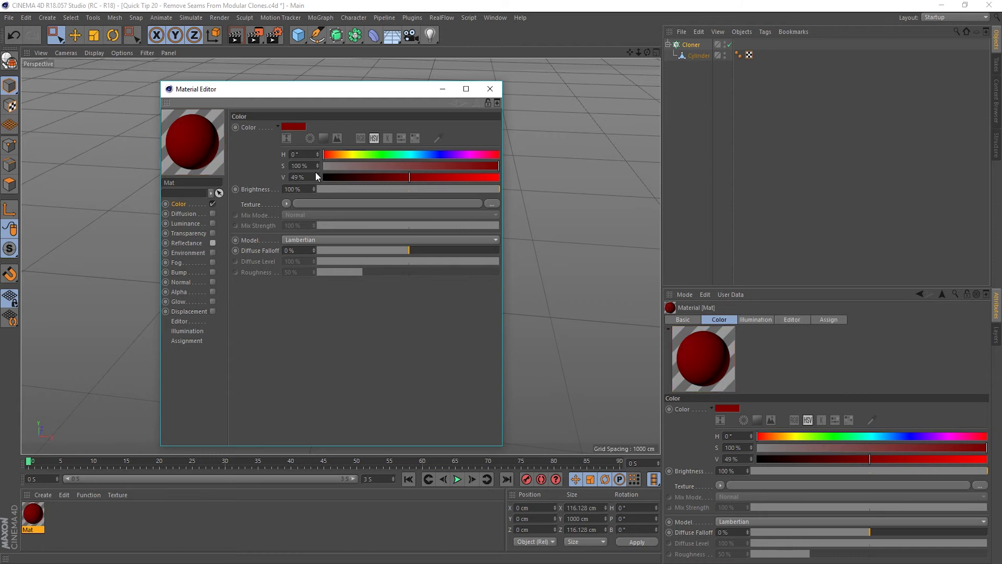
left_click(213, 242)
left_click(189, 243)
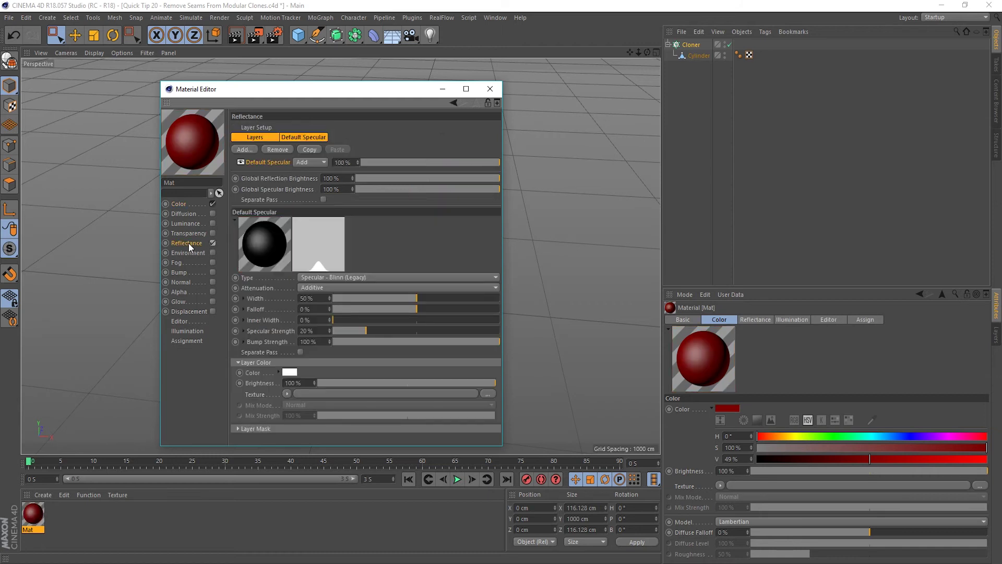
left_click(274, 149)
left_click(245, 149)
left_click(277, 163)
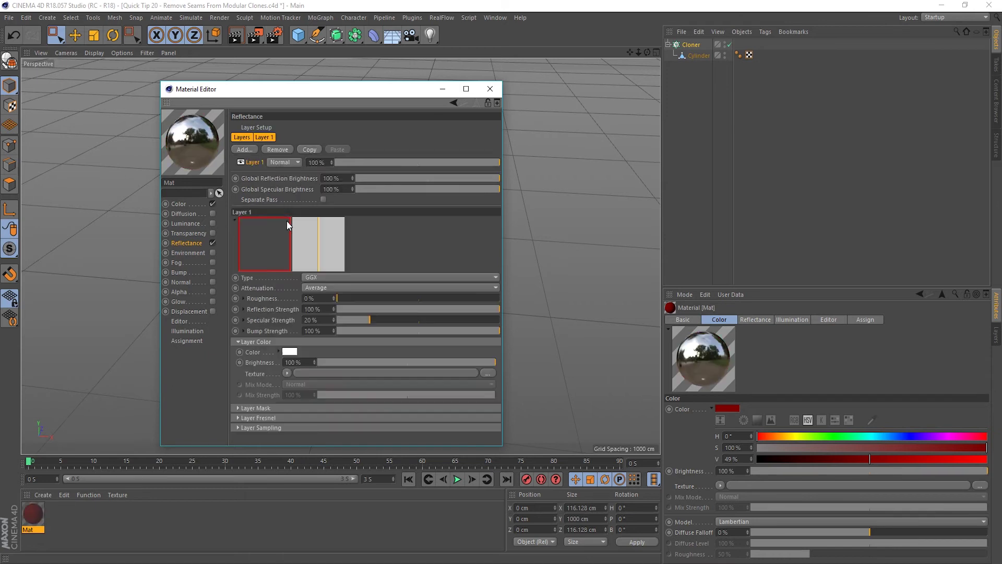
left_click(289, 429)
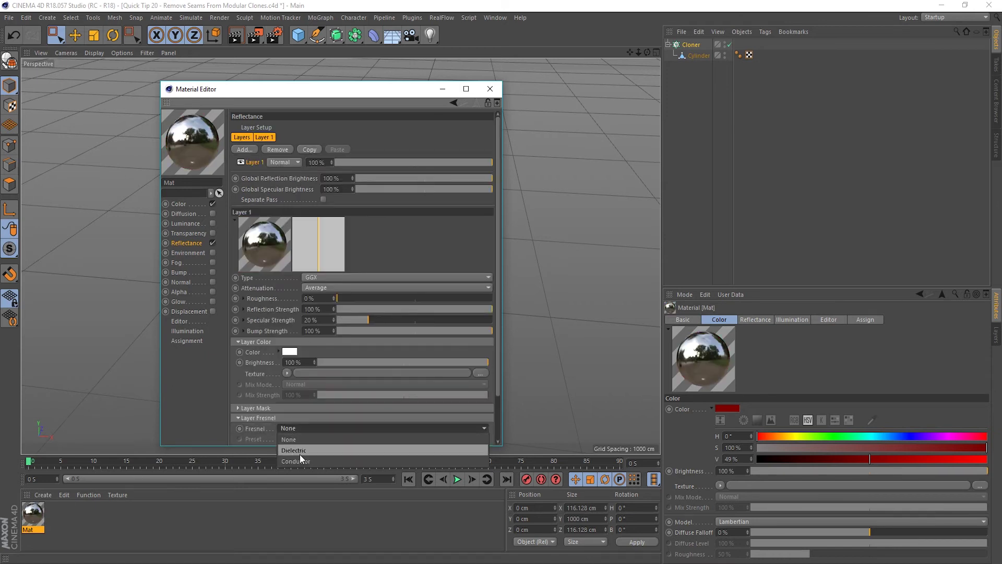
left_click(300, 453)
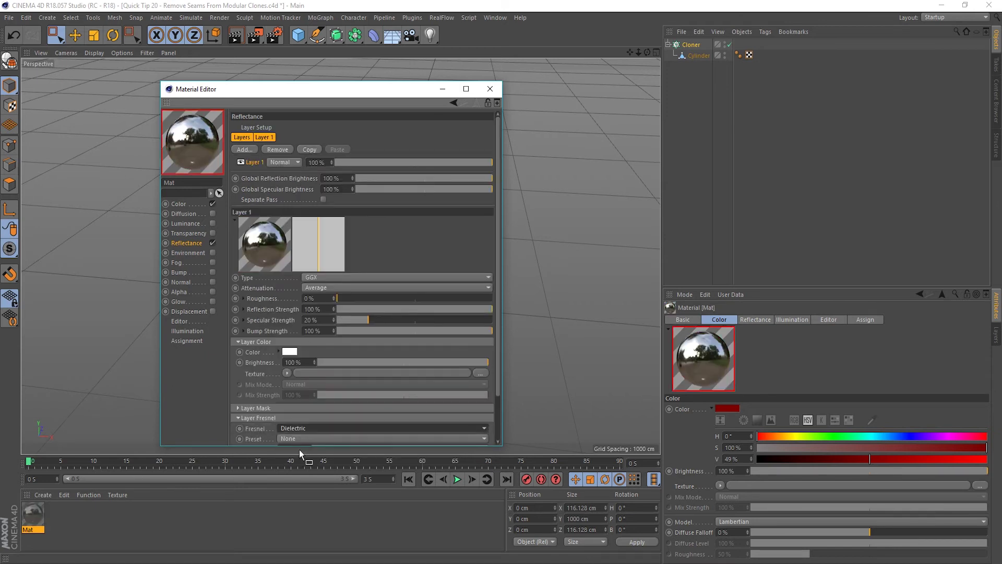
left_click(490, 88)
left_click_drag(34, 516, 692, 45)
scroll(364, 289, "up", 10)
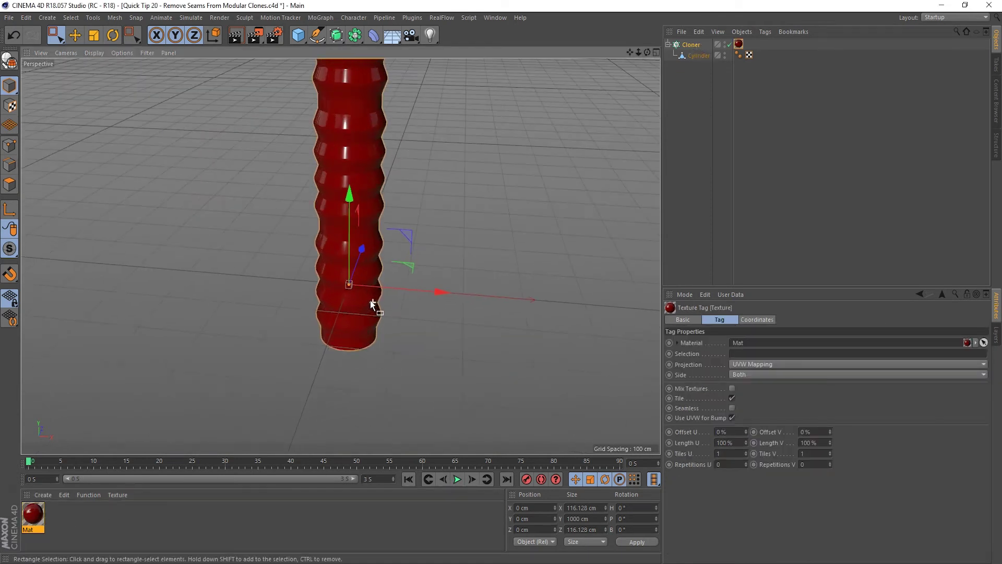
left_click_drag(362, 321, 333, 344, "alt")
left_click_drag(338, 183, 381, 208, "alt")
scroll(326, 232, "up", 8)
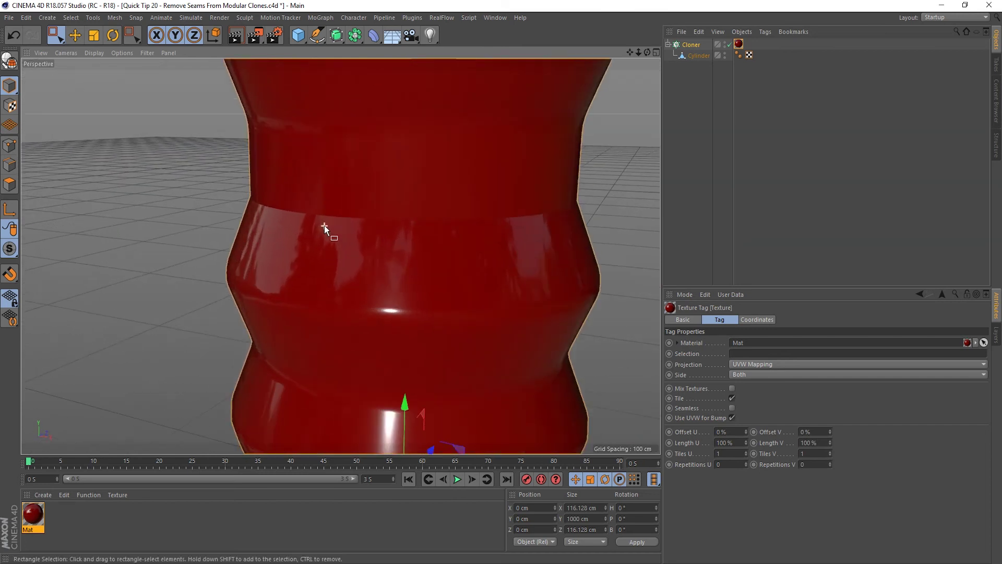
scroll(290, 201, "down", 8)
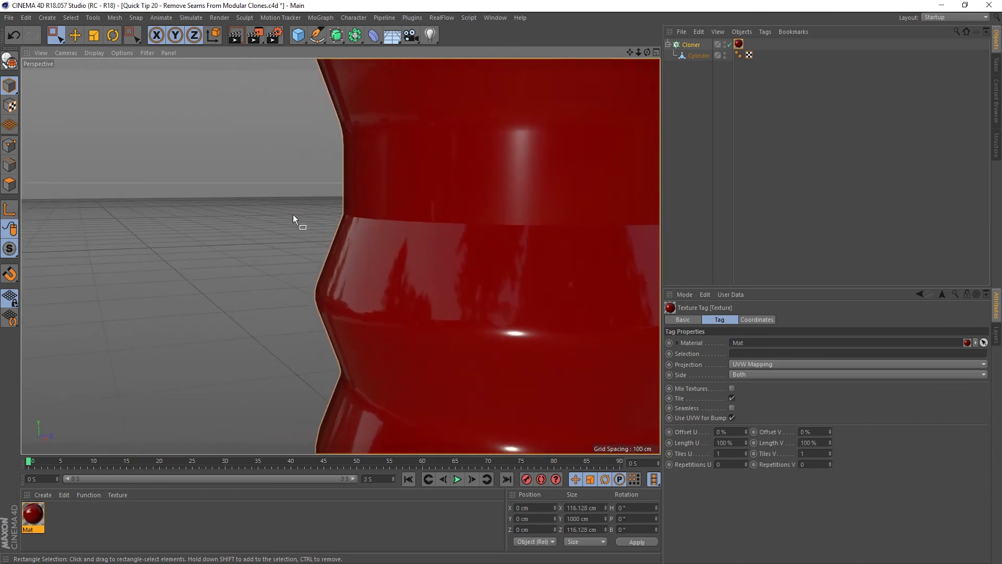
mouse_move(415, 256)
left_mouse_down("alt")
mouse_move(380, 261)
mouse_move(408, 282)
mouse_move(412, 268)
left_mouse_up("alt")
scroll(353, 258, "down", 4)
scroll(352, 257, "down", 4)
middle_click_drag(359, 242, 360, 352, "alt")
right_click_drag(360, 351, 327, 196, "alt")
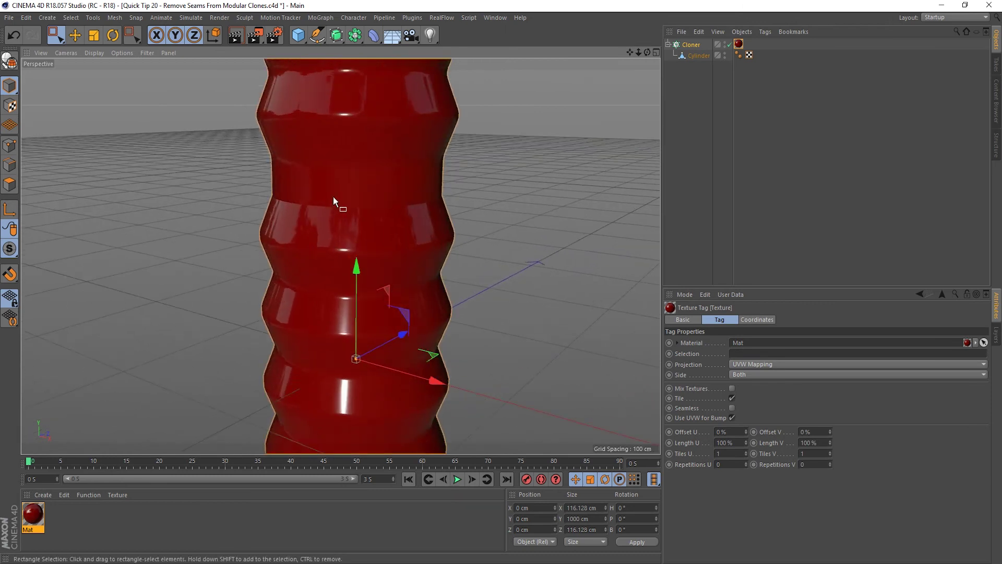
left_click_drag(333, 218, 250, 189, "alt")
middle_click_drag(424, 271, 362, 150, "alt")
left_click_drag(362, 150, 364, 183, "alt")
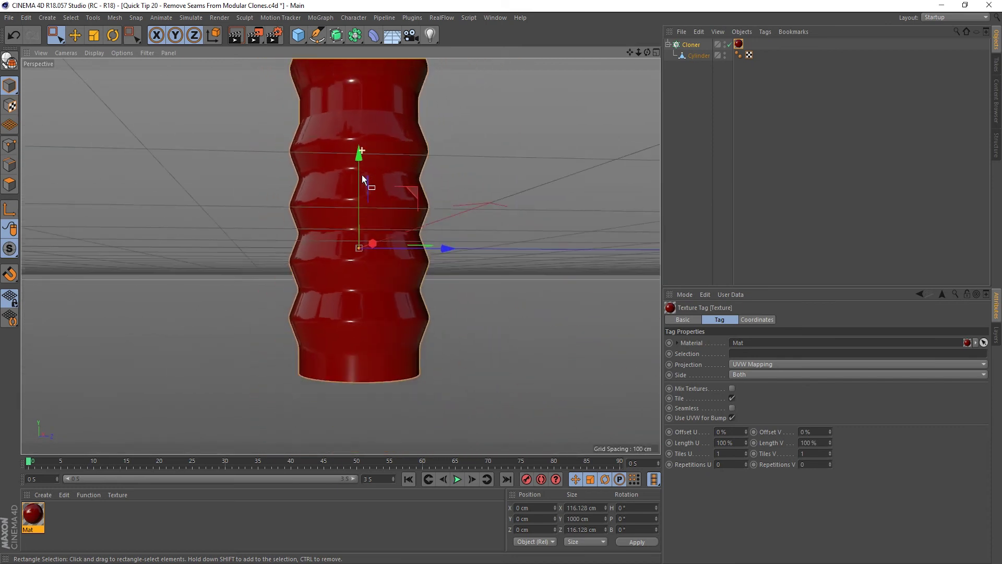
Step: Hide the floor grid through the viewport Filter menu, keeping the horizon display on
left_click(148, 54)
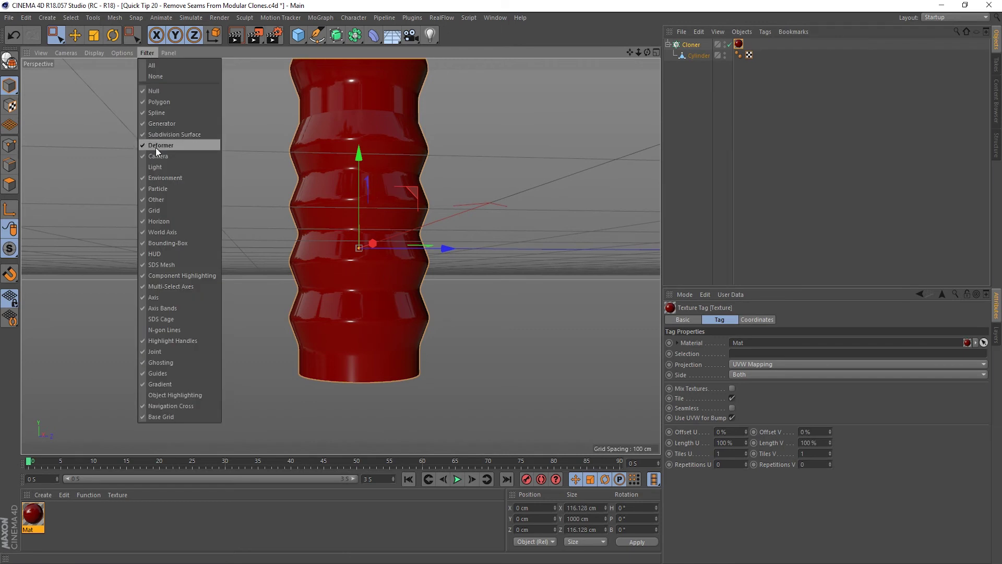
left_click(158, 215)
left_click(148, 54)
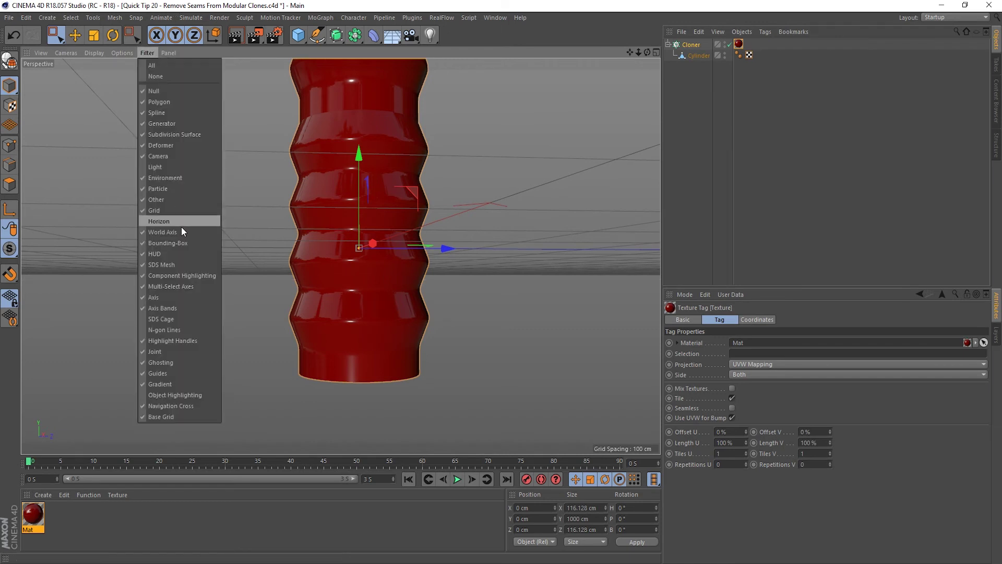
left_click(160, 224)
left_click(148, 54)
left_click(166, 209)
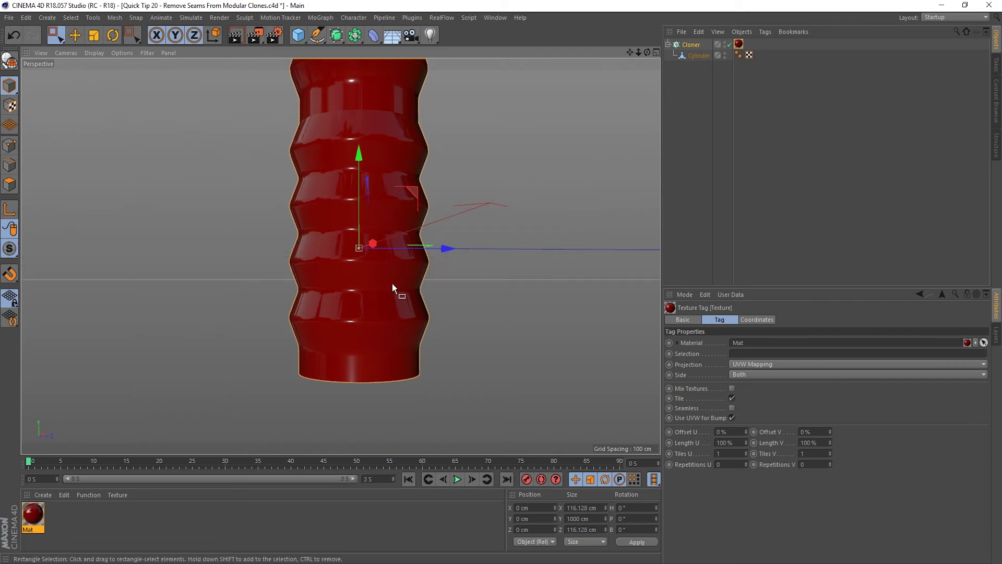
left_click_drag(392, 286, 335, 365, "alt")
scroll(342, 151, "up", 5)
scroll(369, 219, "up", 3)
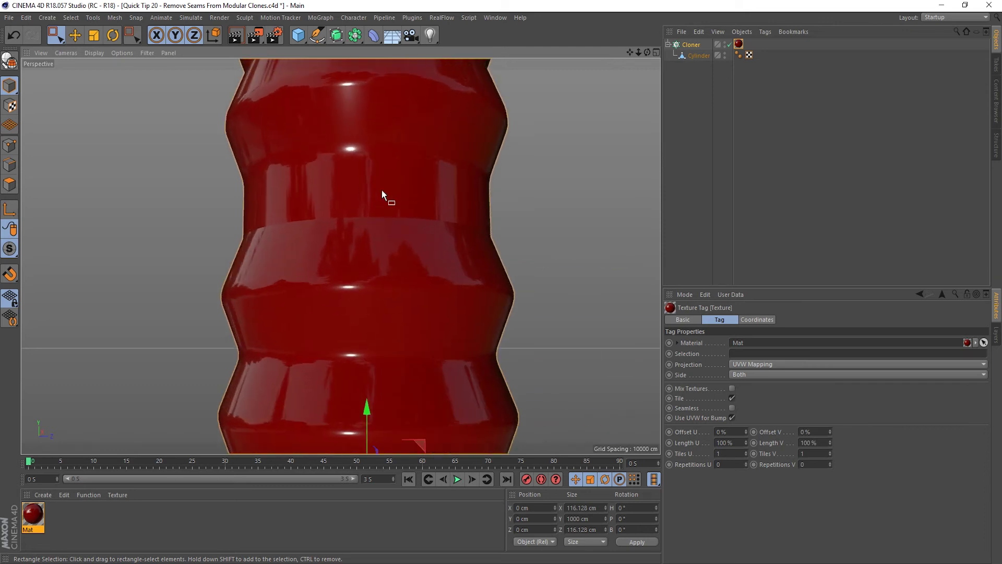
Step: Nudge the Cloner's P.Y spacing to 211 cm, then undo back to 200 cm
left_click(691, 44)
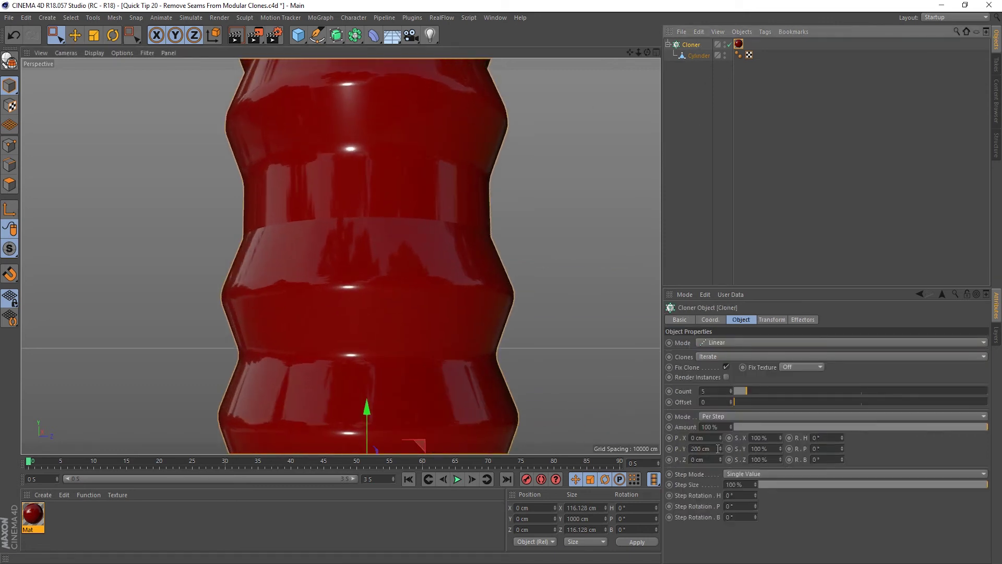
left_click_drag(721, 449, 719, 440)
key("ctrl+z")
mouse_move(357, 233)
left_mouse_down("alt")
mouse_move(312, 274)
mouse_move(349, 275)
left_mouse_up("alt")
scroll(349, 274, "down", 5)
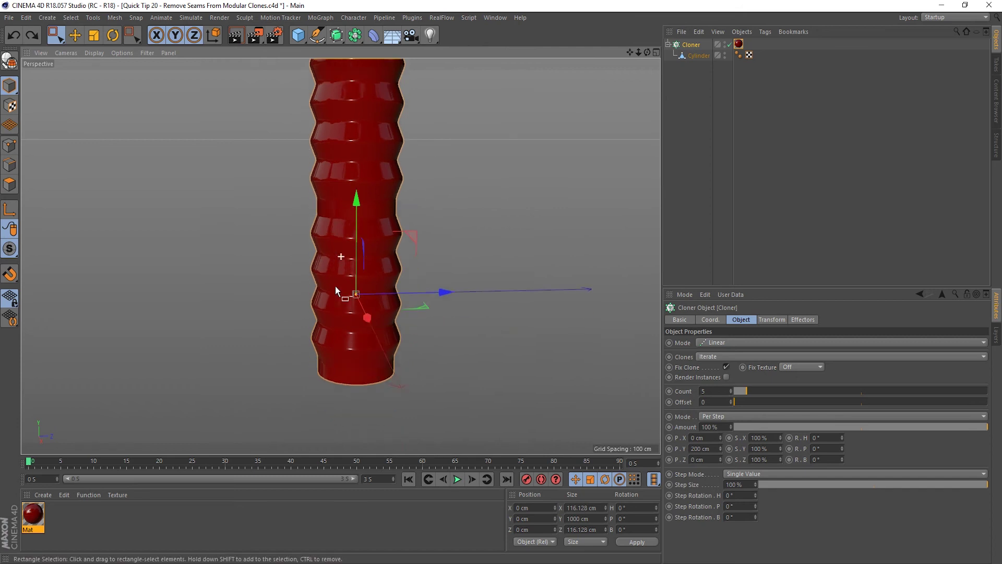
scroll(335, 285, "up", 3)
left_click_drag(359, 248, 346, 206, "alt")
scroll(353, 219, "up", 3)
scroll(353, 220, "up", 3)
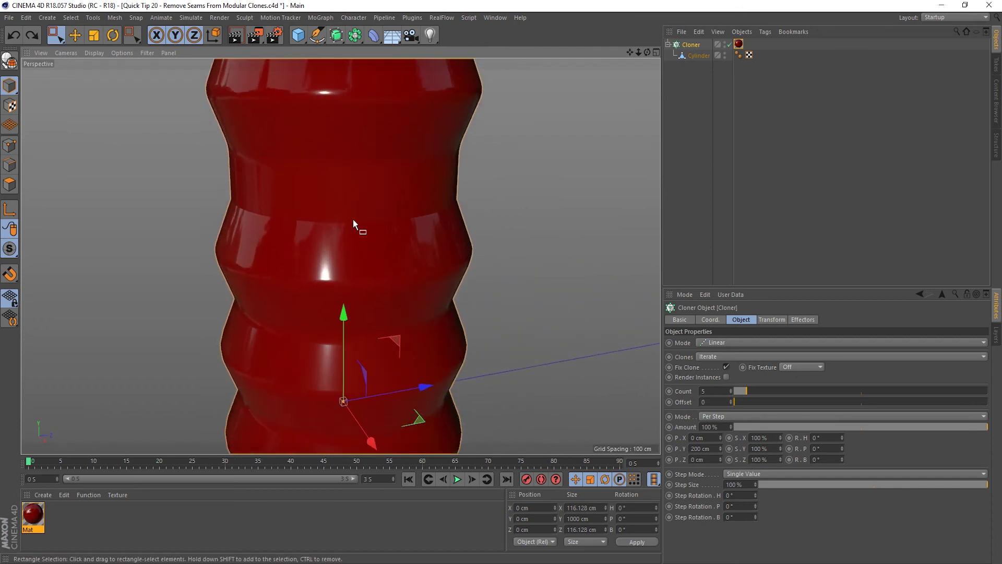
Step: Add a Connect object and drag the Cloner inside it
left_click(355, 34)
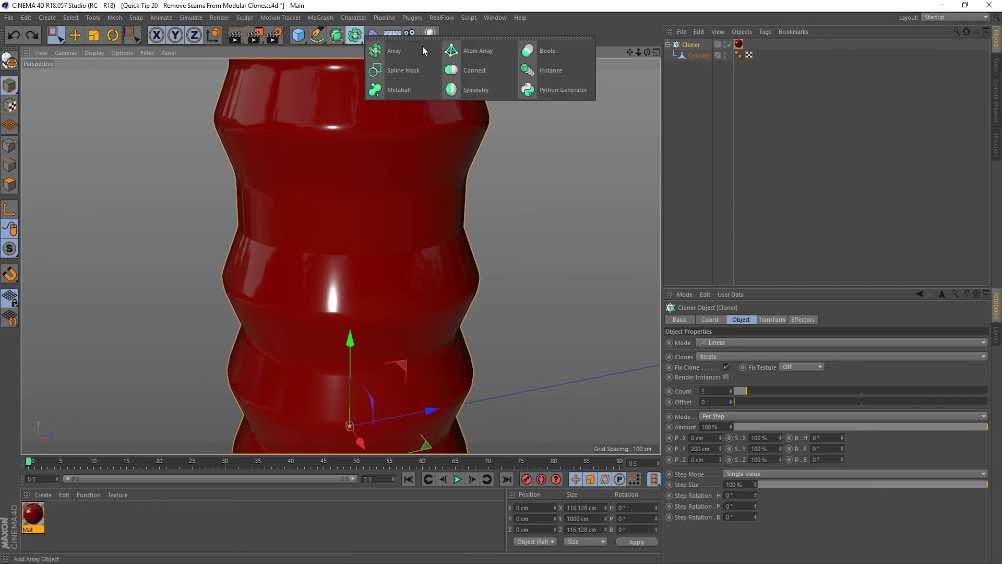
left_click(475, 71)
left_click_drag(690, 57, 694, 45)
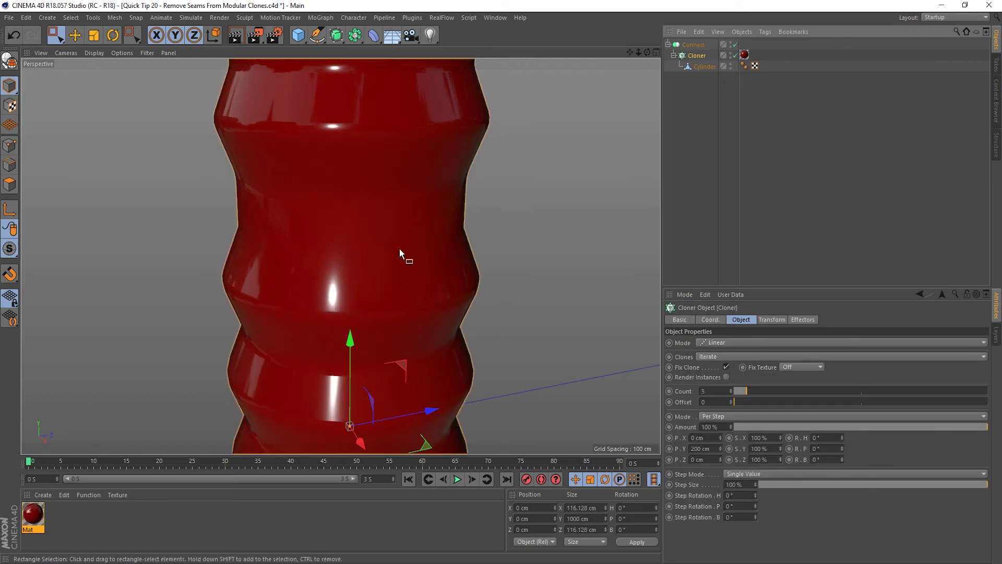
scroll(395, 252, "down", 3)
mouse_move(365, 250)
left_mouse_down("alt")
mouse_move(358, 218)
mouse_move(317, 161)
mouse_move(339, 148)
mouse_move(345, 242)
mouse_move(358, 233)
left_mouse_up("alt")
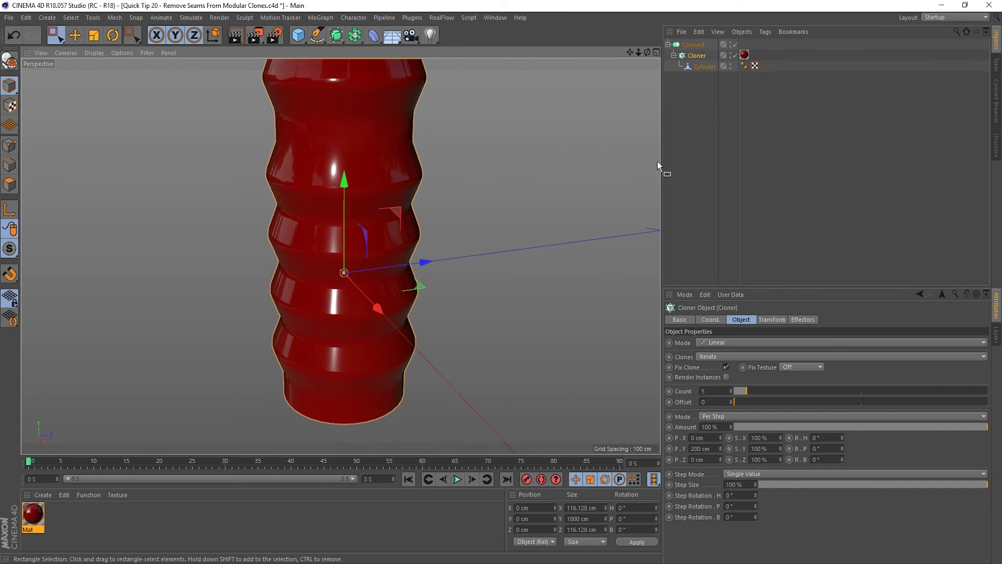
Step: Select the Connect object to check Weld is on at 0.1 cm tolerance
left_click(692, 45)
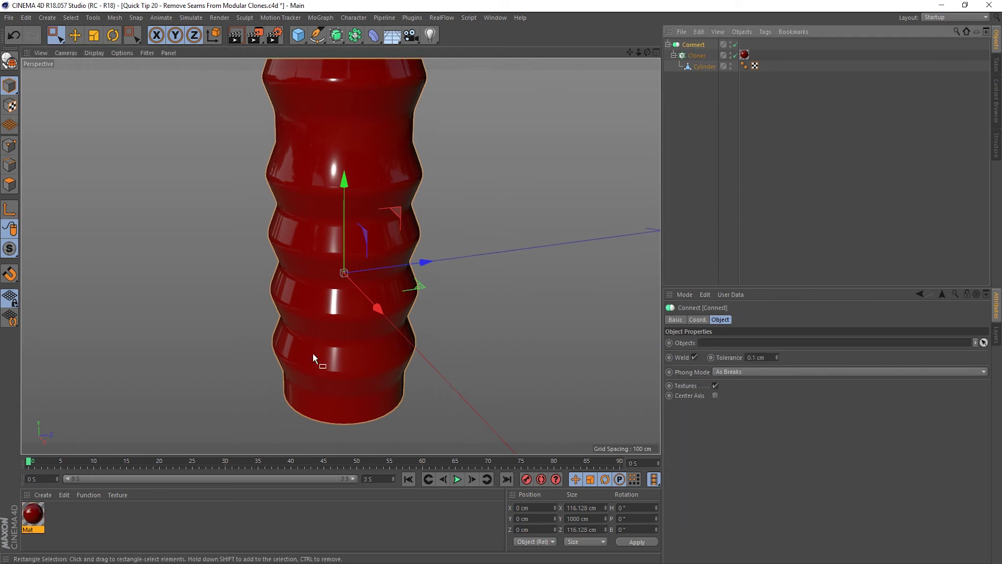
mouse_move(314, 258)
left_mouse_down("alt")
mouse_move(327, 242)
mouse_move(280, 245)
mouse_move(312, 245)
left_mouse_up("alt")
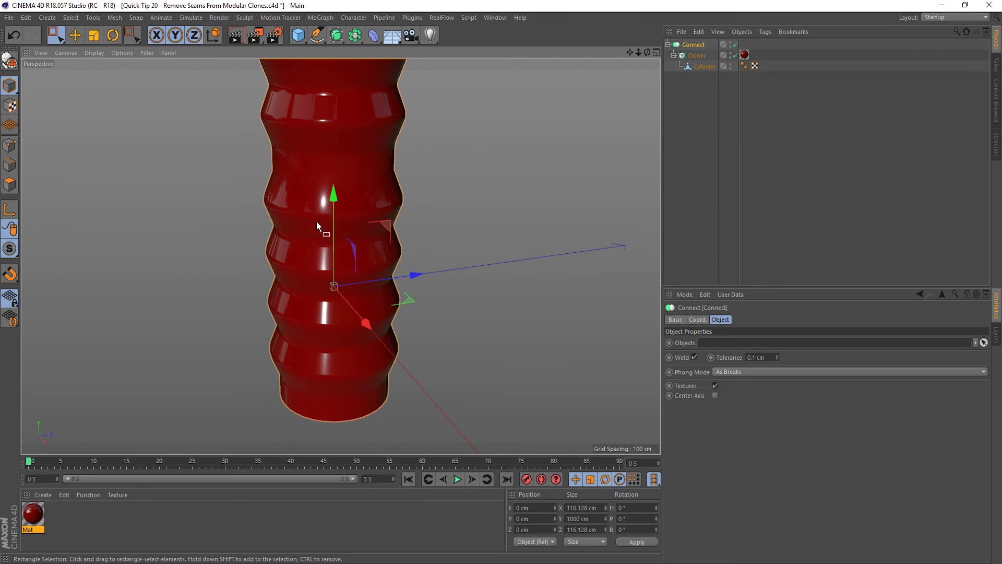
scroll(319, 209, "up", 3)
mouse_move(339, 184)
left_mouse_down("alt")
mouse_move(311, 193)
mouse_move(355, 186)
mouse_move(354, 177)
left_mouse_up("alt")
scroll(354, 176, "up", 3)
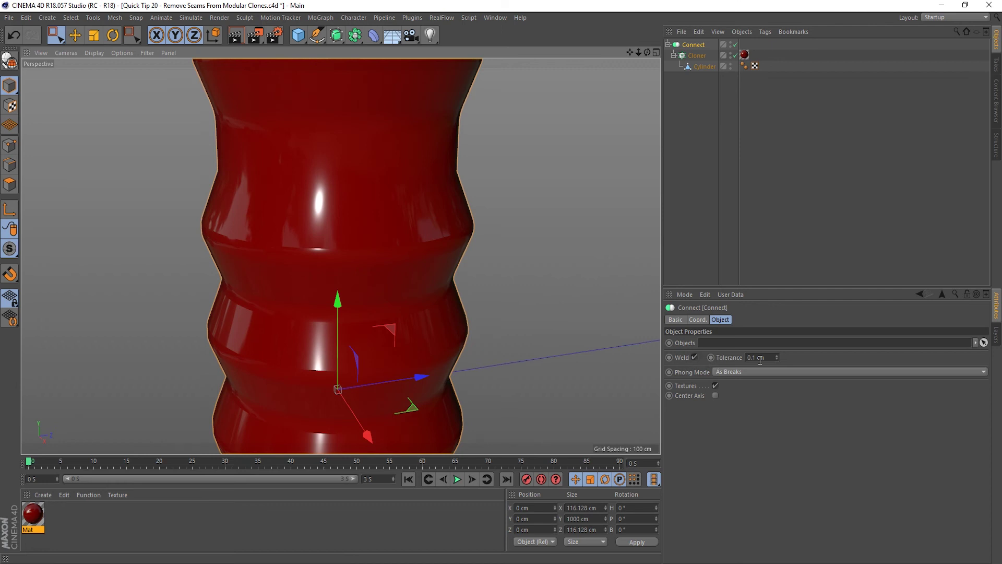
left_click(694, 357)
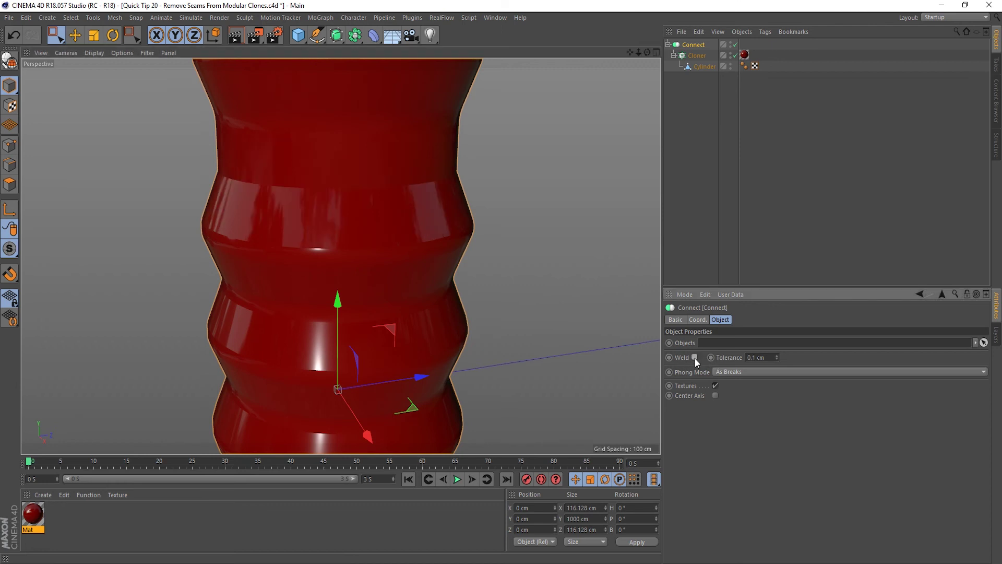
scroll(309, 189, "up", 3)
left_click_drag(377, 199, 293, 243, "alt")
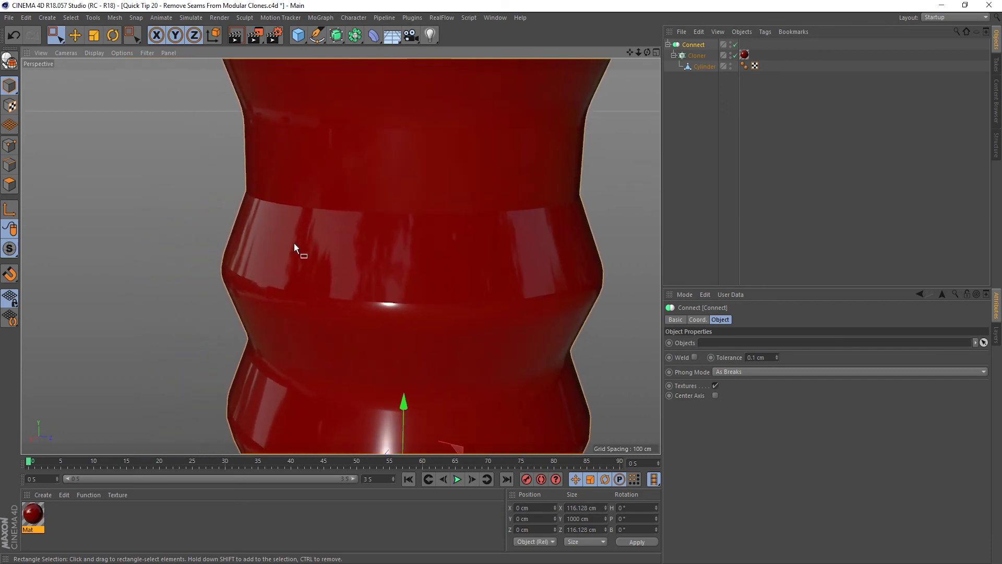
left_click(694, 357)
scroll(358, 199, "down", 5)
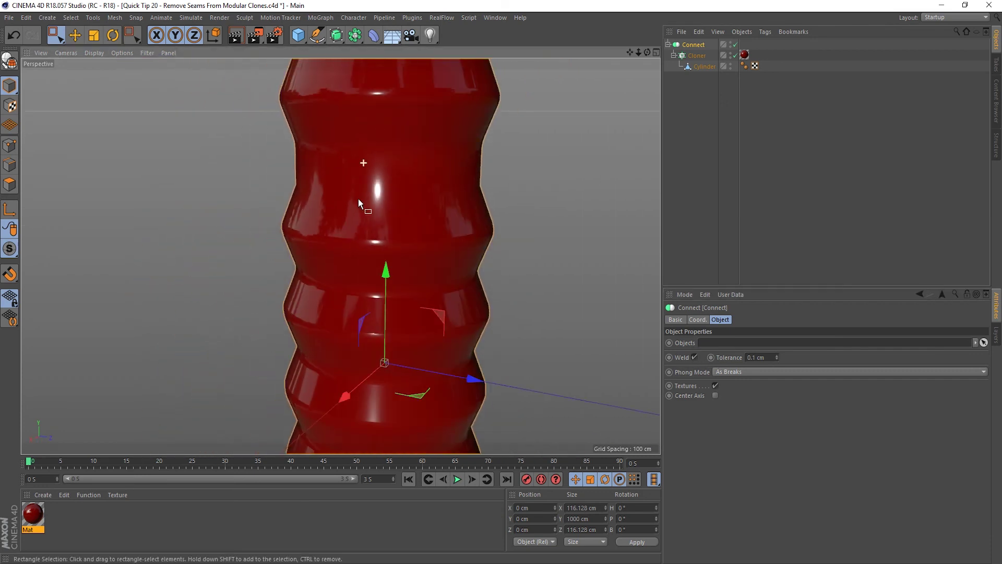
scroll(362, 194, "down", 5)
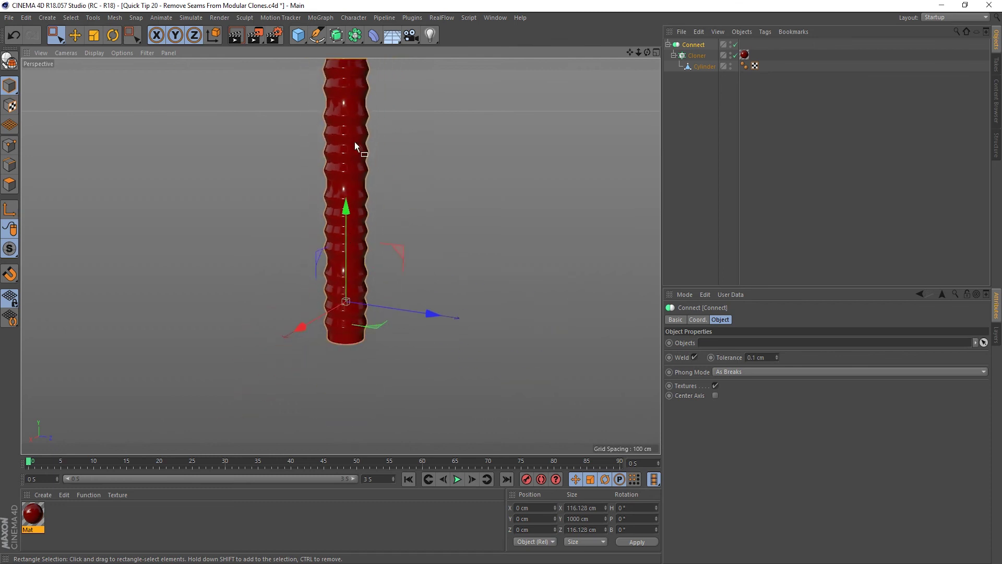
scroll(360, 235, "down", 5)
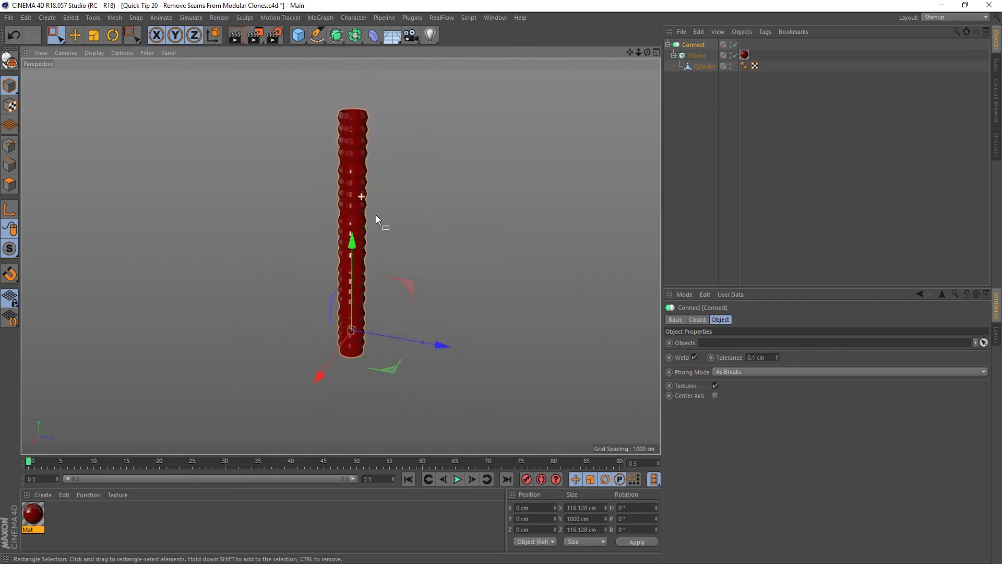
scroll(360, 208, "up", 10)
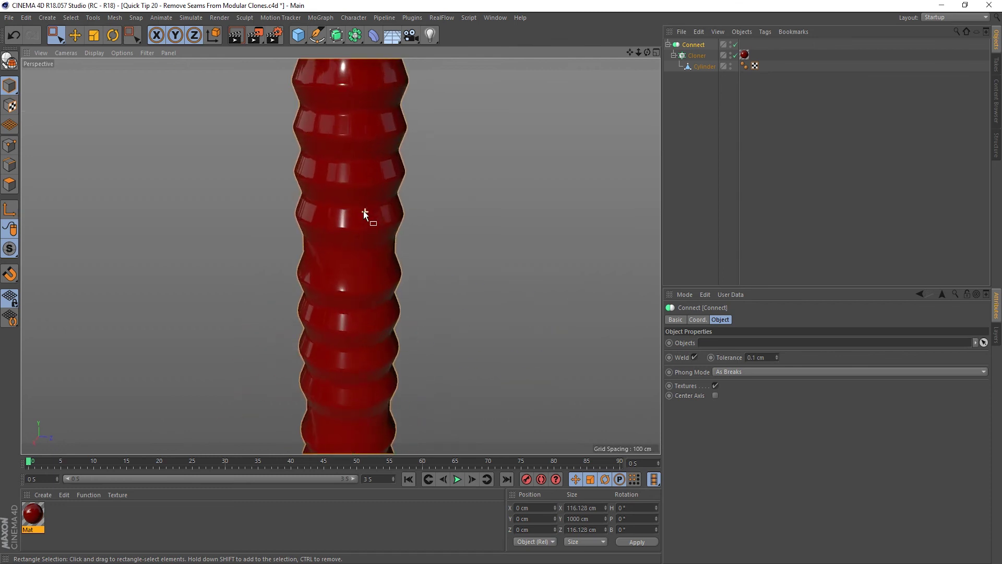